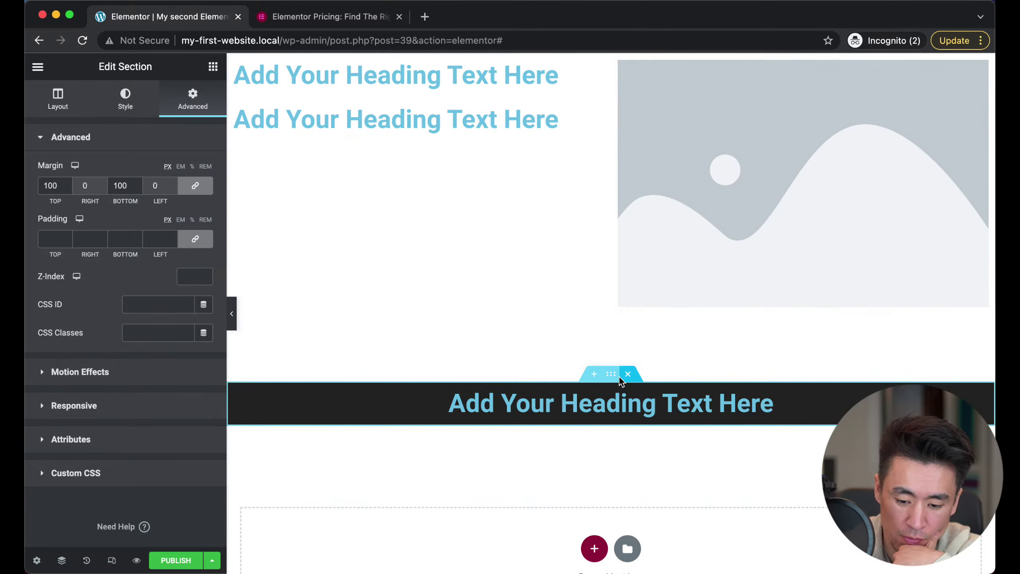
Move the dark single-heading section above the two-column section with the image
drag(615, 375, 614, 129)
scroll(531, 337, up, 2)
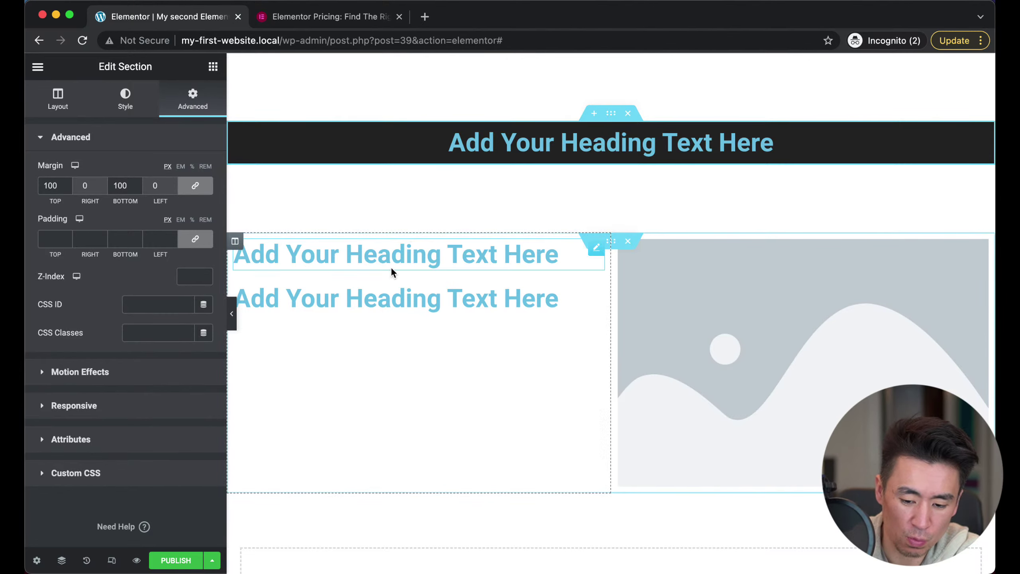
Open the Navigator, dock it beside the canvas and rename the first section HERO
click(61, 560)
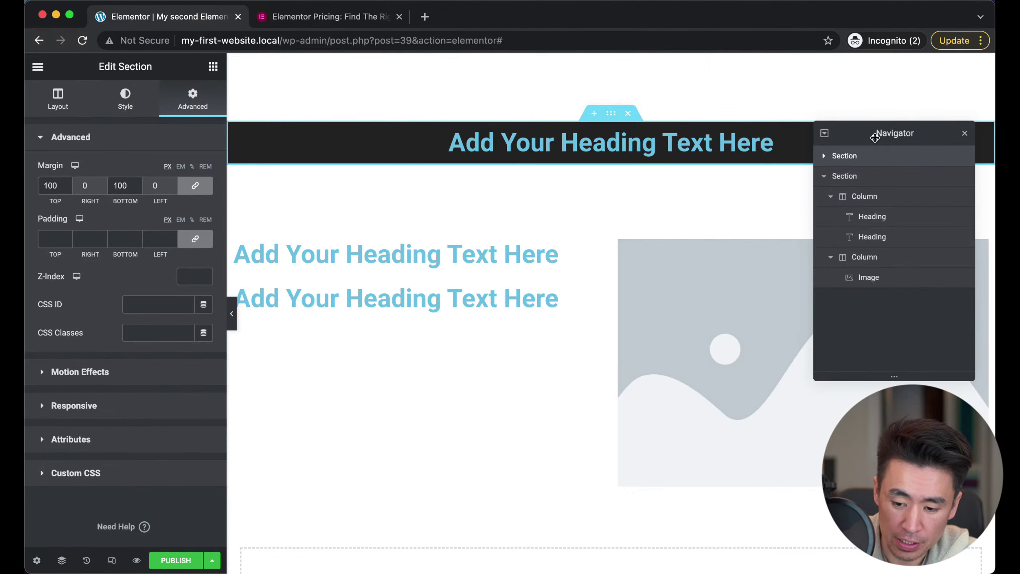
drag(876, 137, 976, 128)
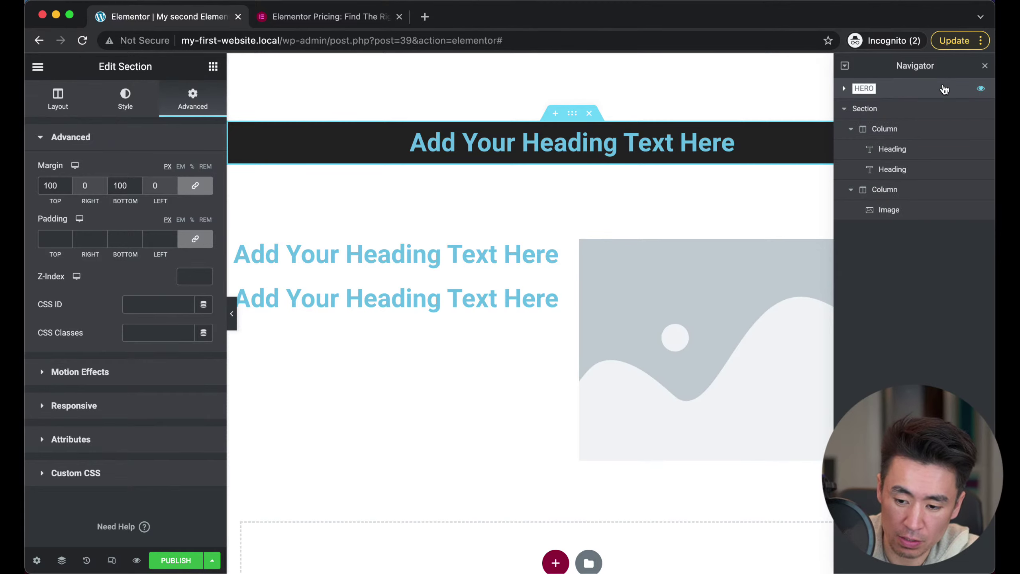
click(908, 211)
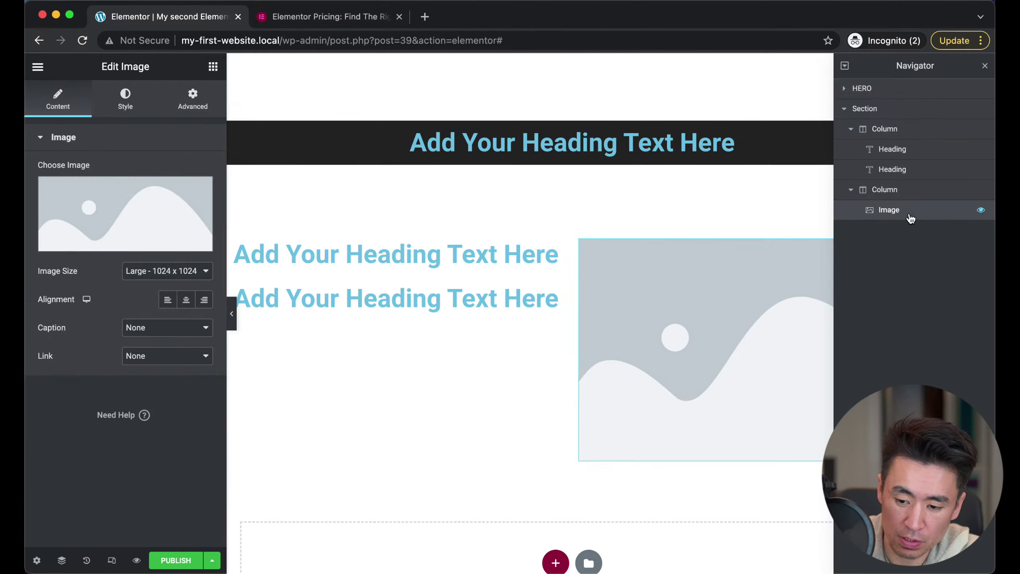
Select the HERO section through the Navigator and close the Navigator
click(863, 89)
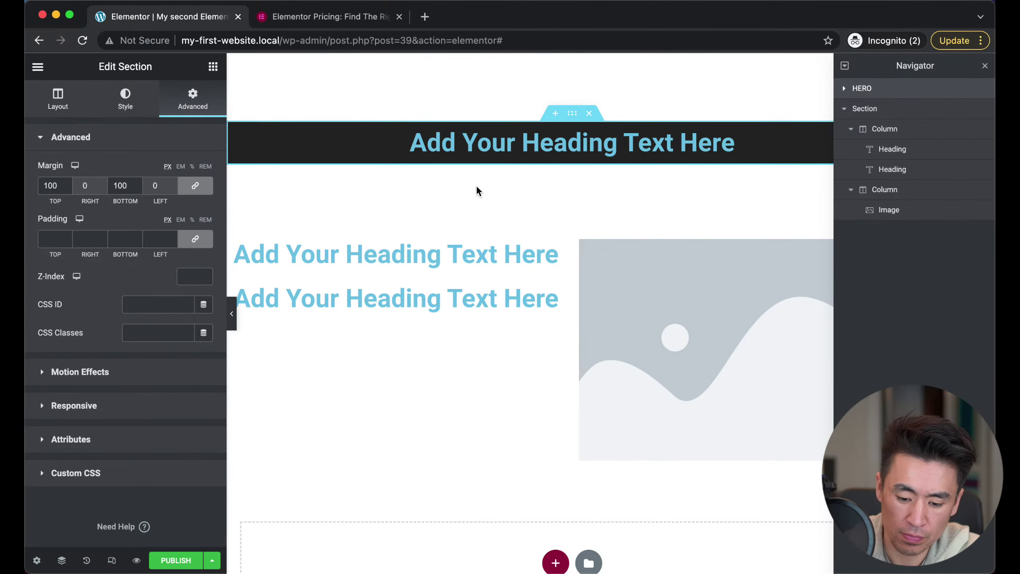
scroll(453, 347, down, 3)
scroll(454, 347, up, 3)
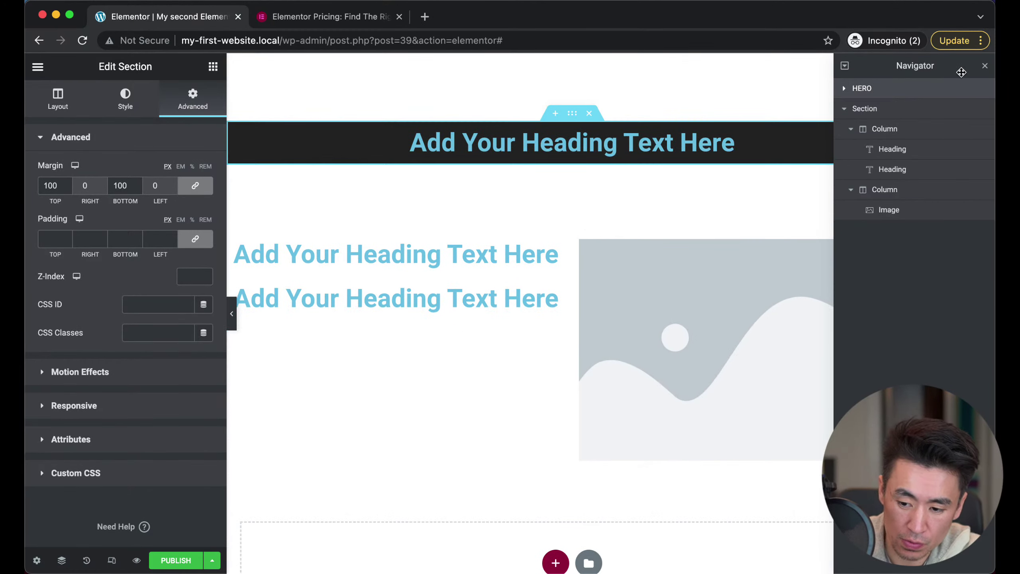
click(984, 66)
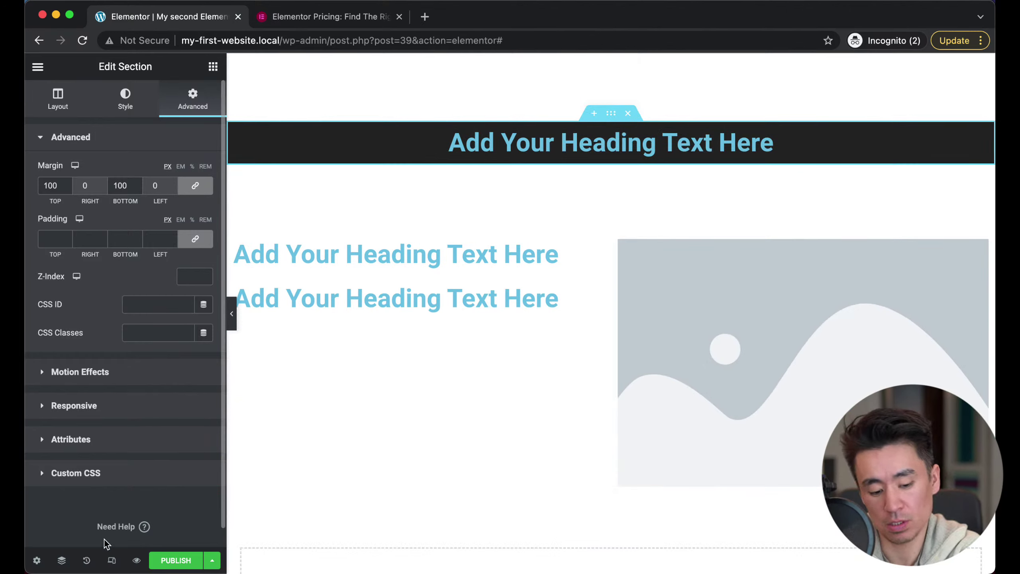
Preview the page in the mobile responsive view, check its whole length and exit responsive mode
click(112, 561)
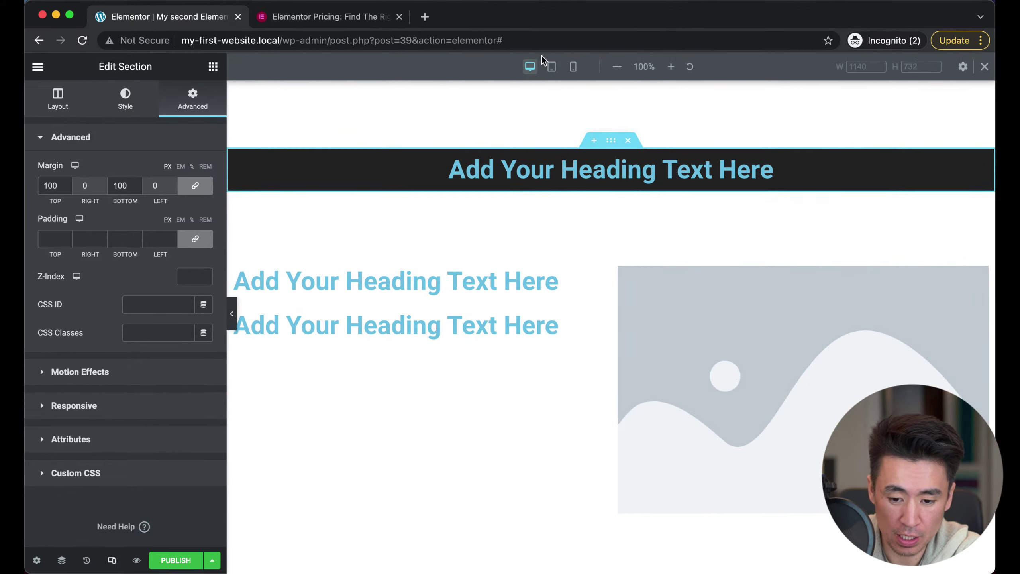
click(573, 67)
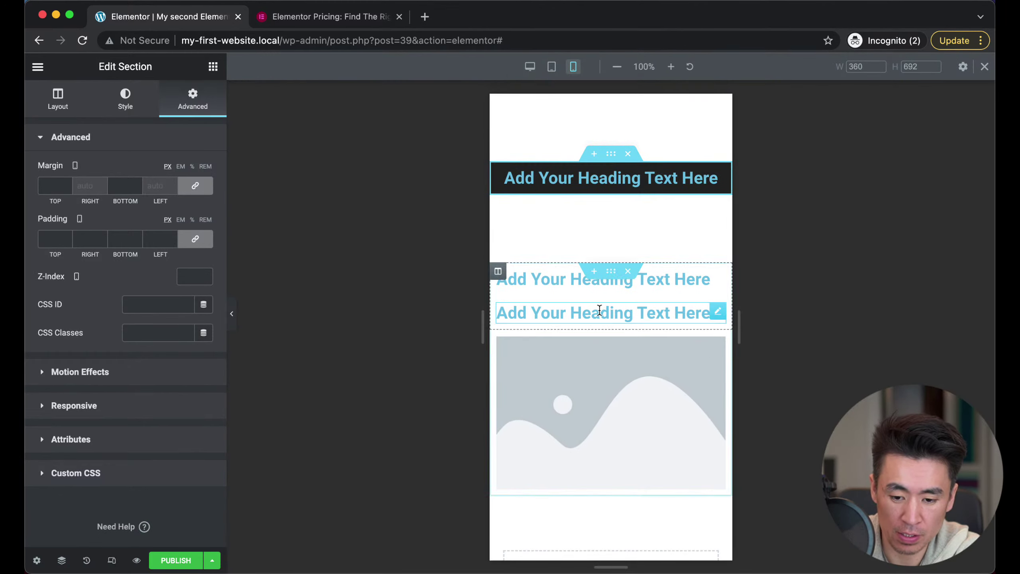
scroll(564, 298, down, 4)
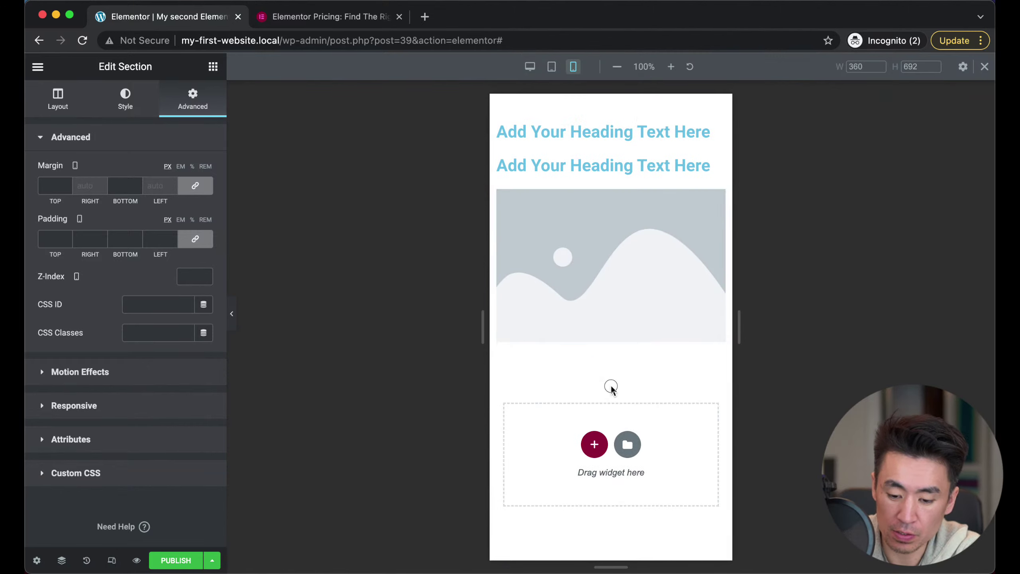
scroll(595, 428, up, 4)
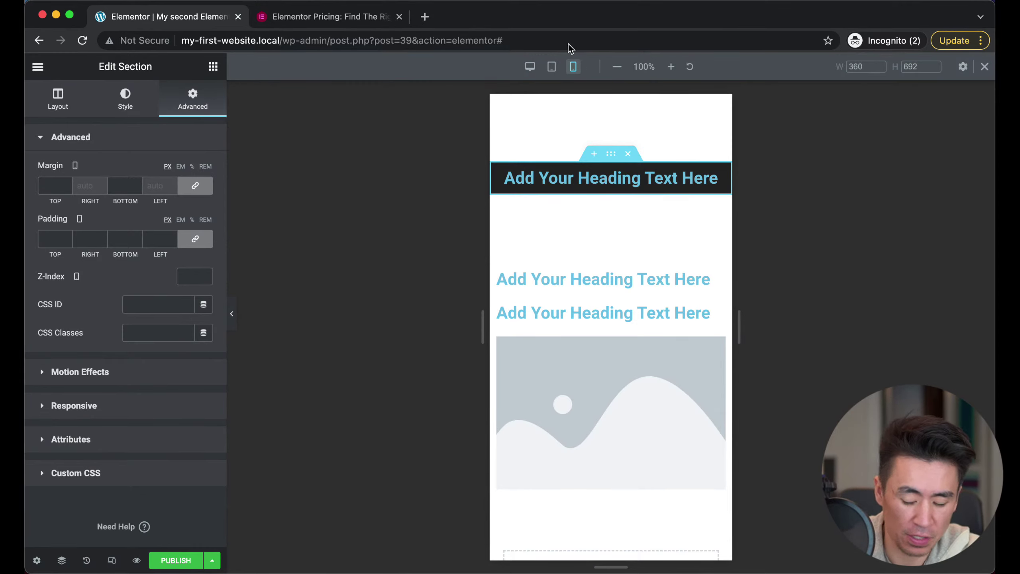
click(984, 66)
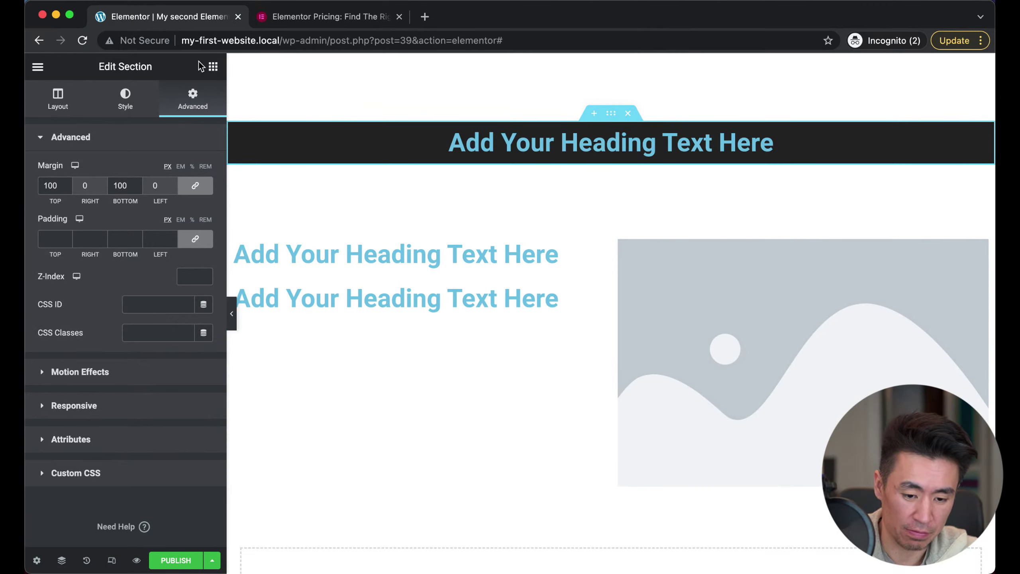
Look through the available widgets, from the Basic group to the General group
click(213, 66)
scroll(142, 315, down, 10)
scroll(143, 310, up, 6)
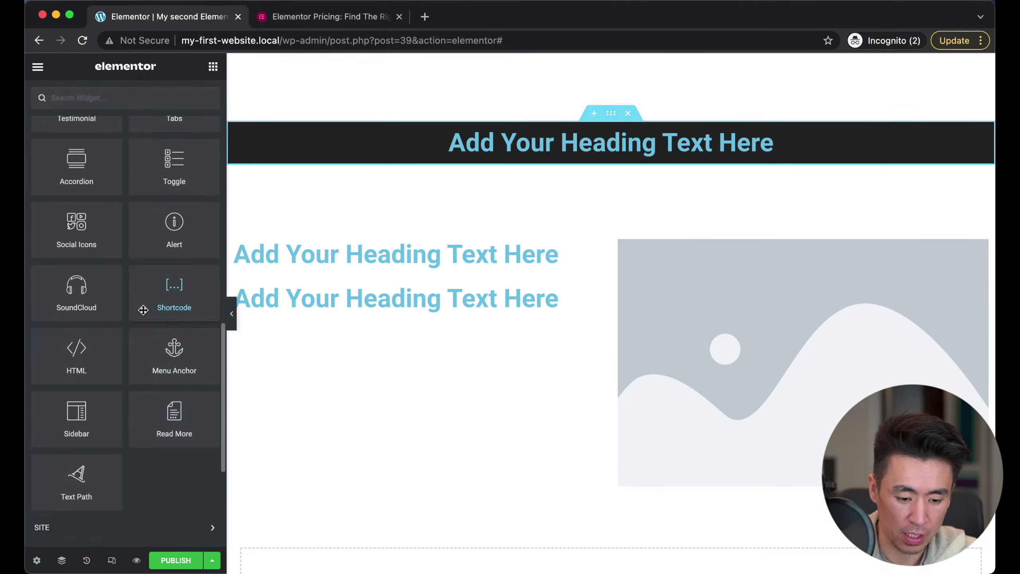
scroll(143, 309, up, 3)
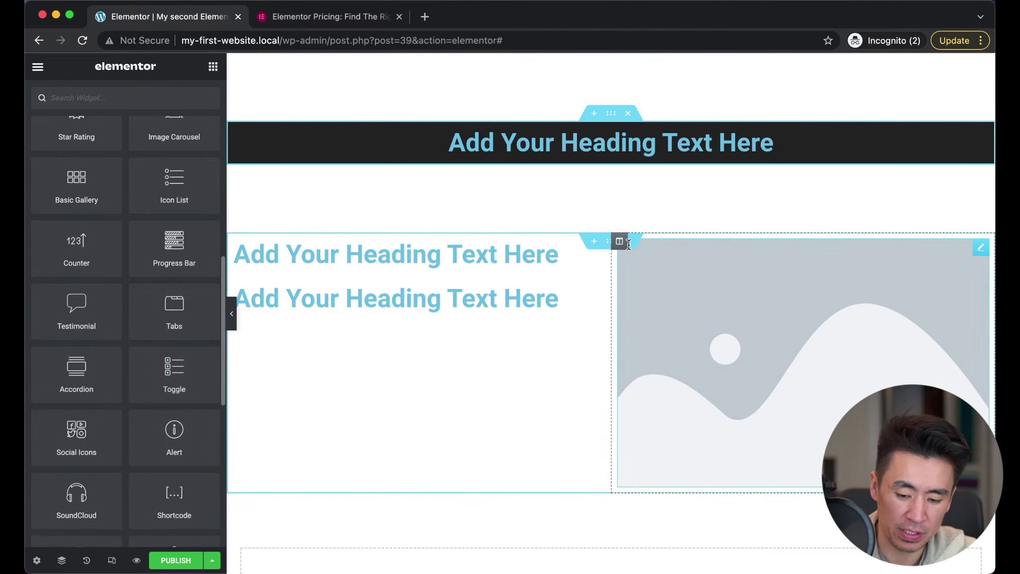
scroll(145, 392, up, 4)
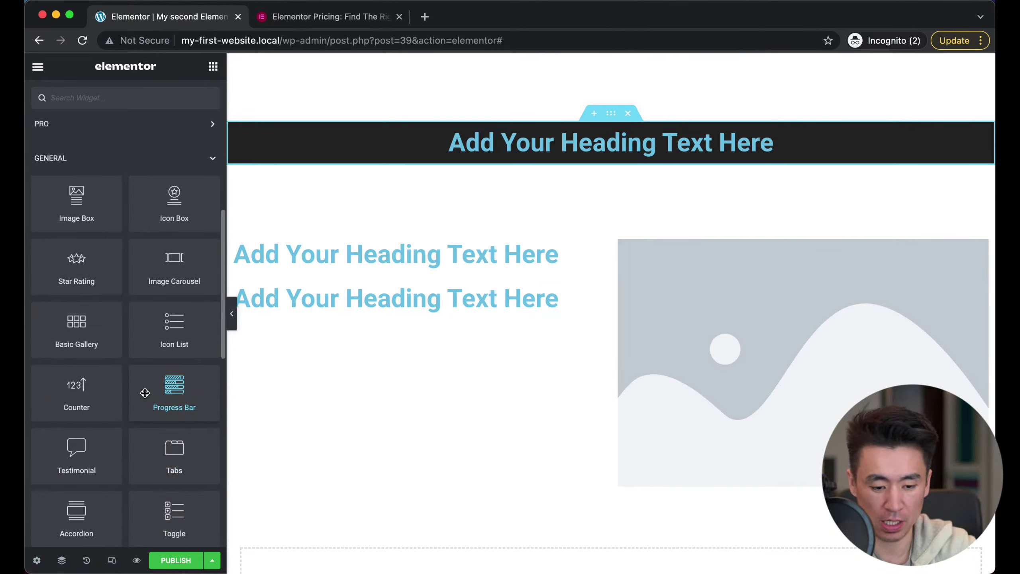
scroll(121, 389, down, 4)
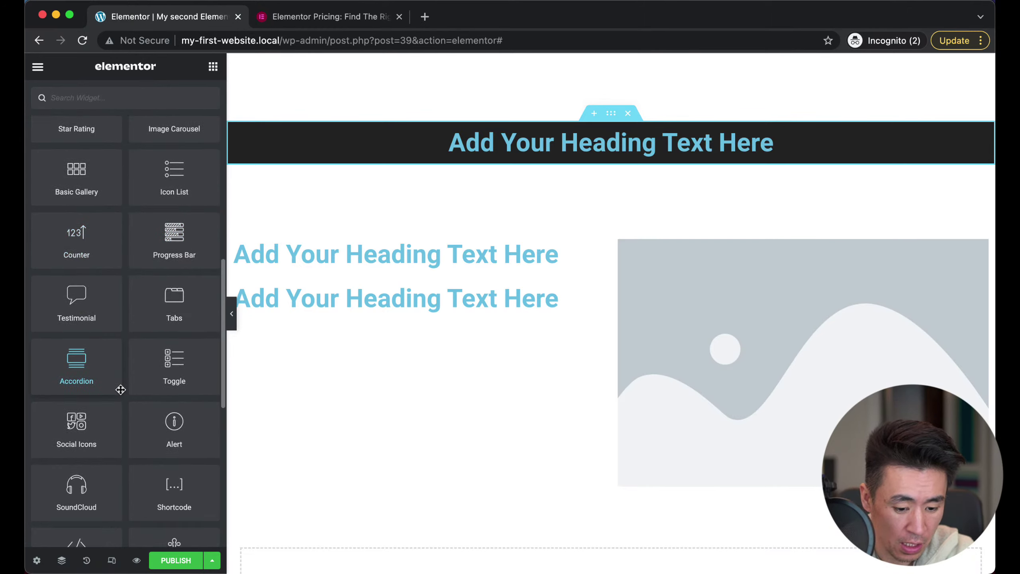
scroll(145, 354, up, 2)
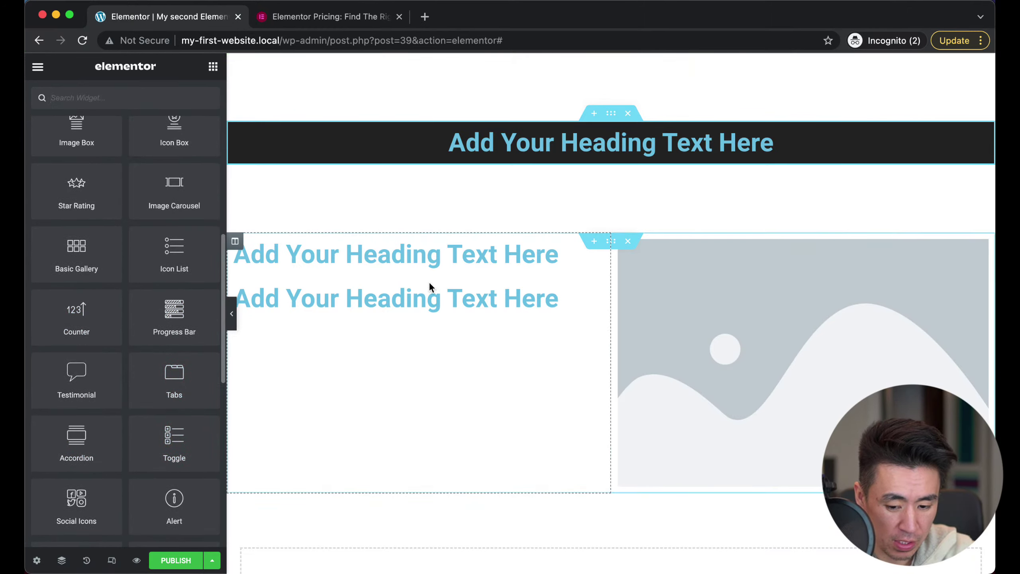
scroll(159, 302, up, 2)
scroll(159, 302, up, 6)
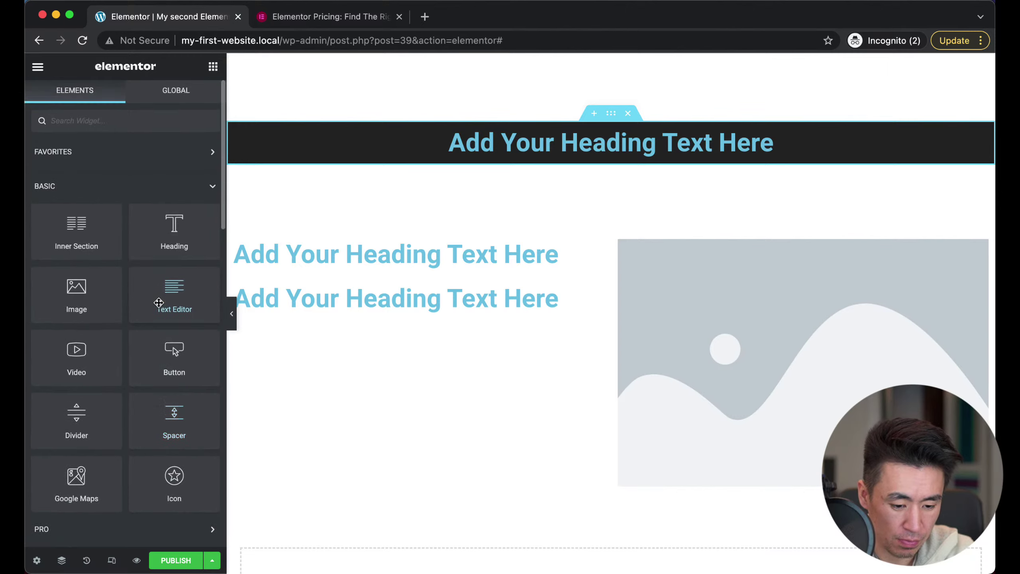
Browse the page templates in the template library below the last section and choose Restaurant – About for insertion
scroll(574, 355, down, 3)
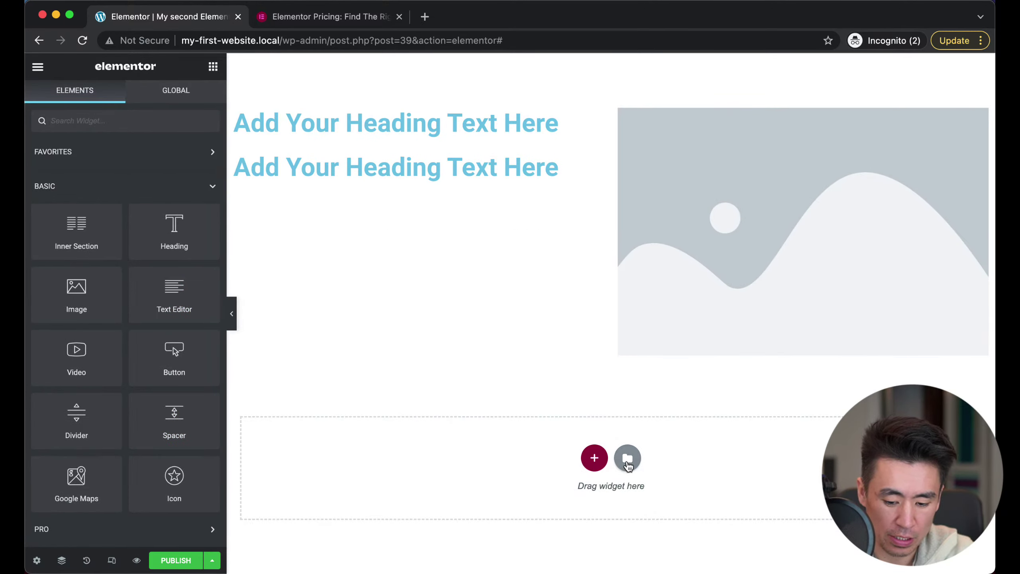
click(628, 462)
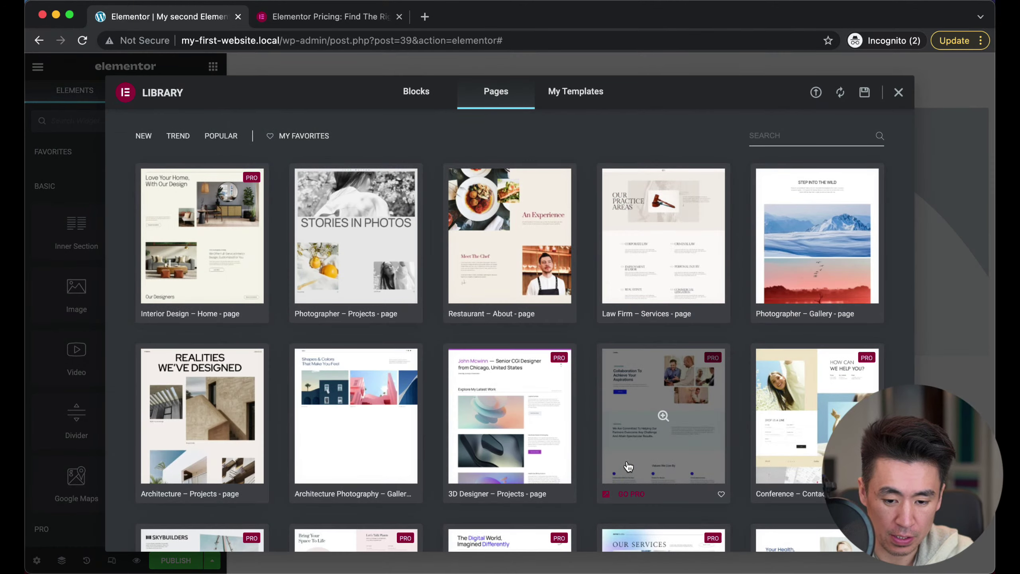
scroll(331, 351, down, 10)
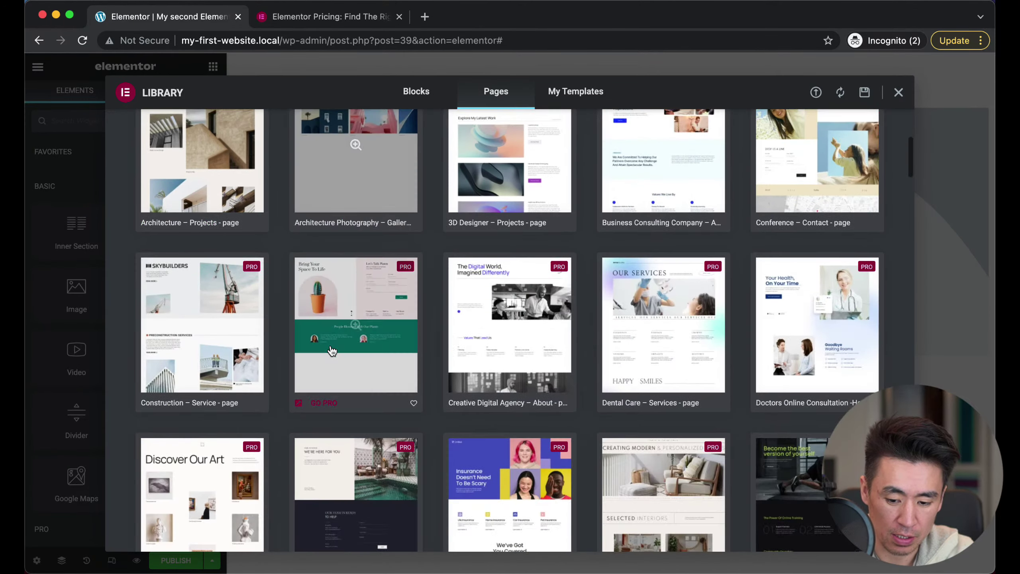
scroll(332, 351, down, 7)
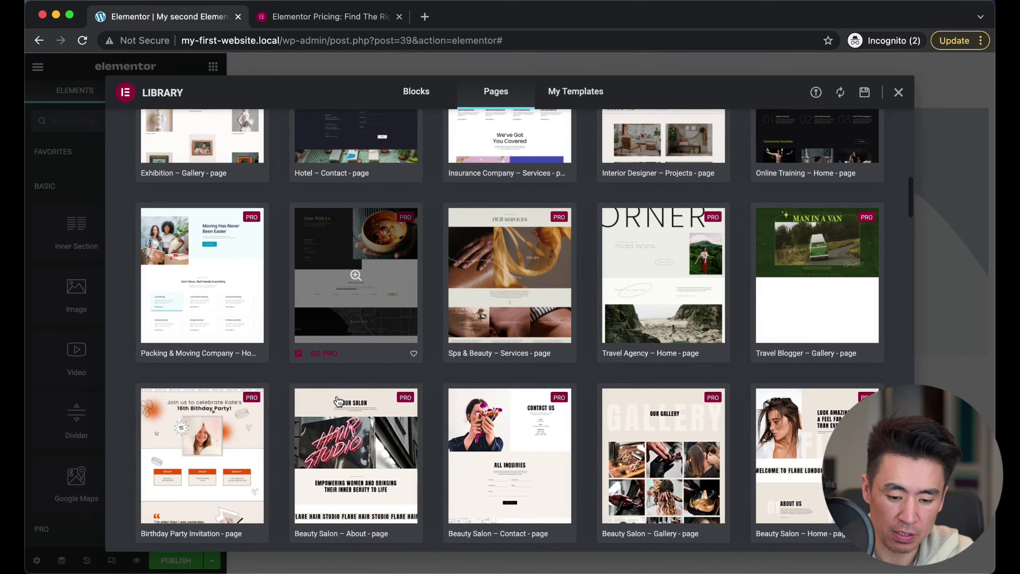
scroll(363, 351, up, 15)
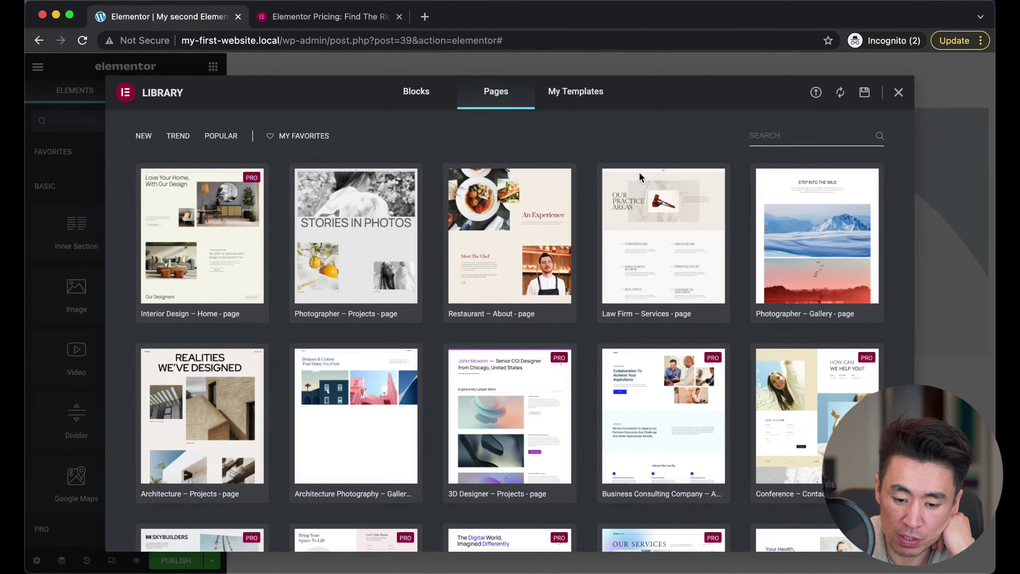
click(500, 227)
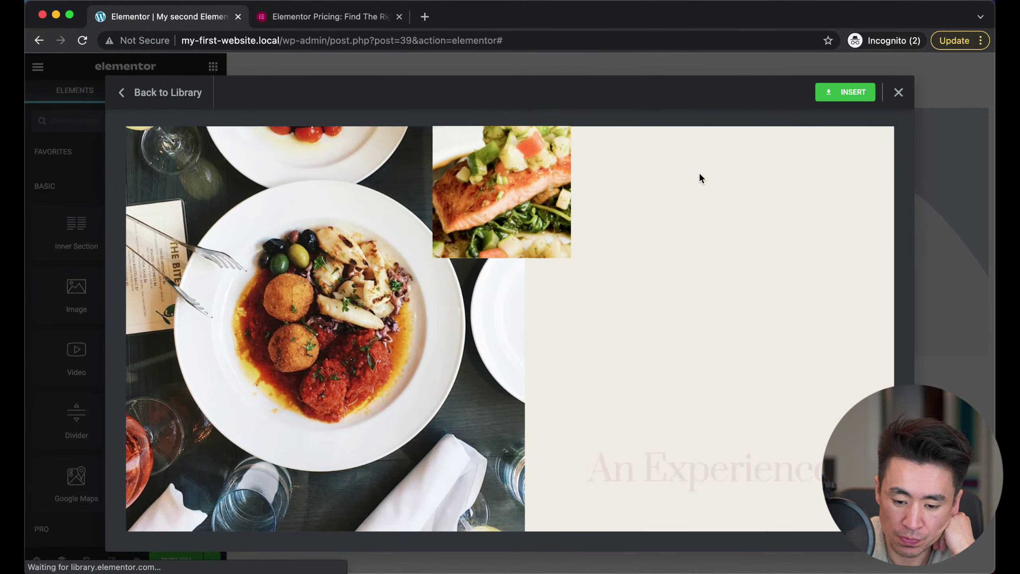
click(844, 93)
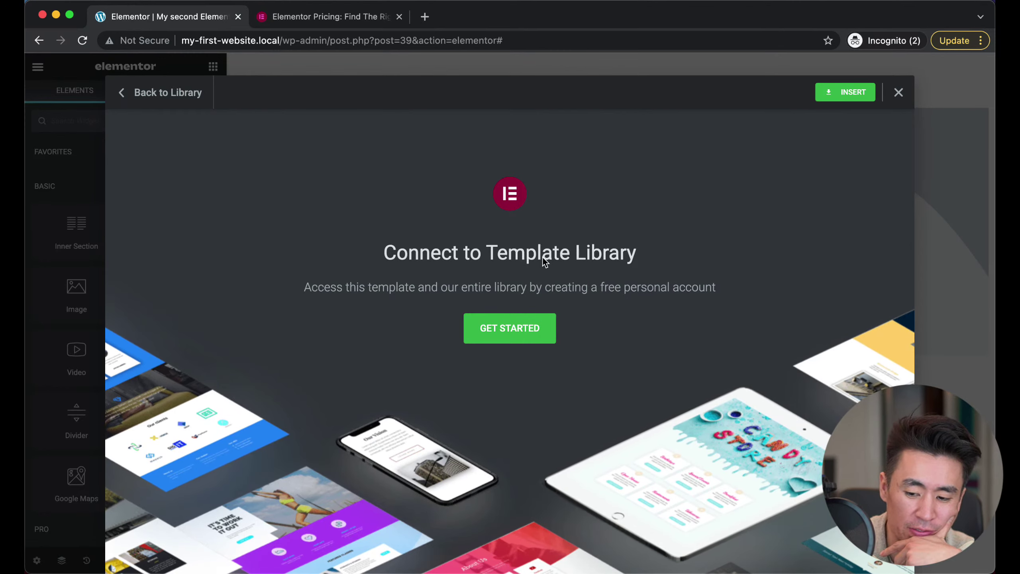
Connect the site to the Template Library and insert the restaurant template including its document settings
click(514, 335)
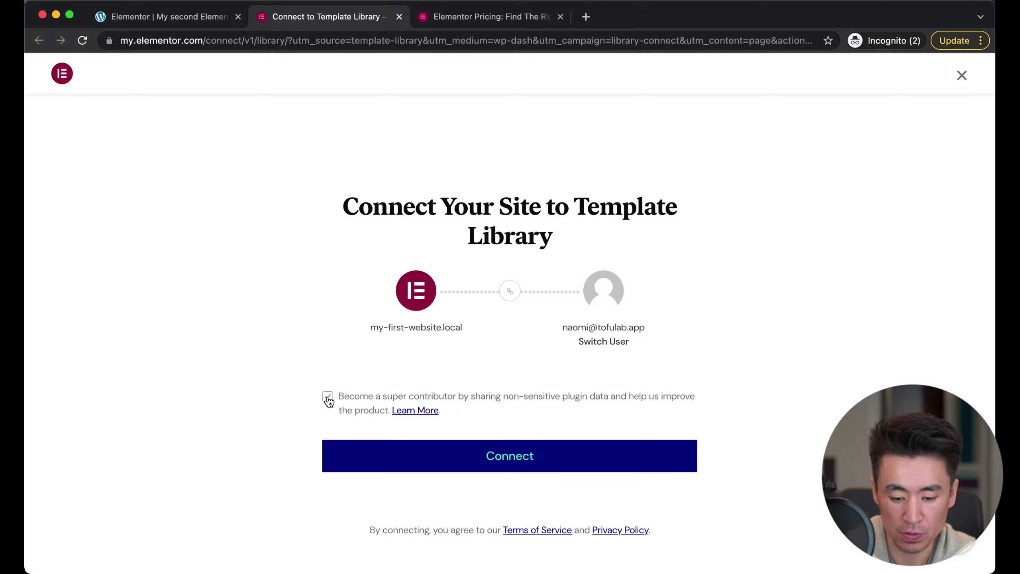
click(495, 466)
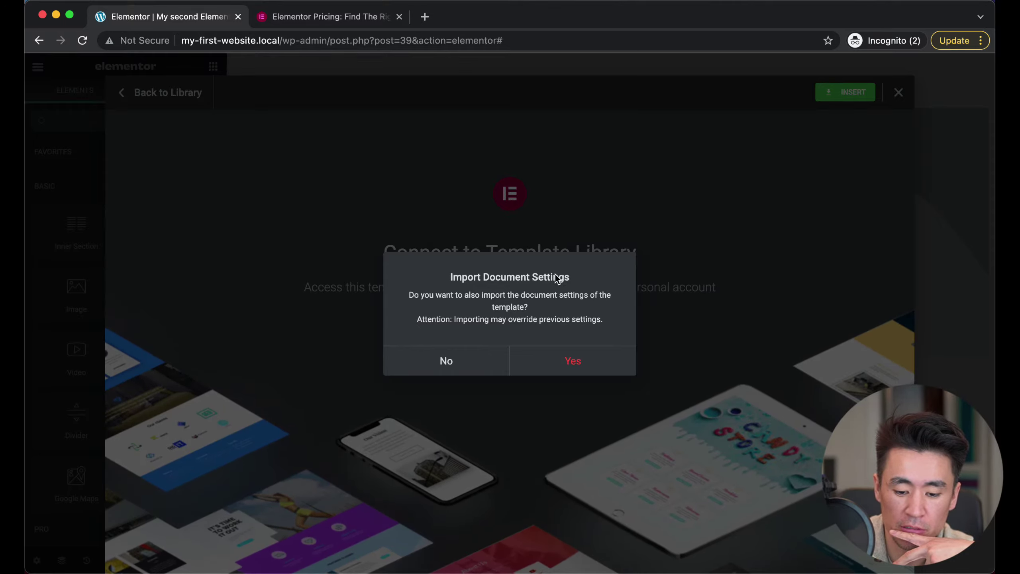
click(562, 359)
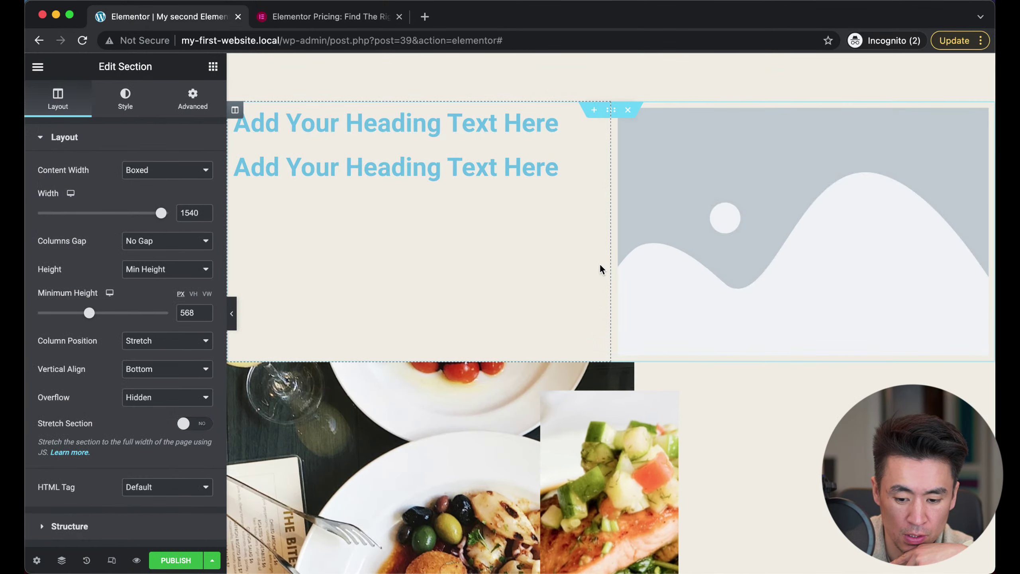
Examine the inserted restaurant template's sections from the existing headings down to the footer
scroll(634, 220, down, 4)
scroll(595, 336, down, 6)
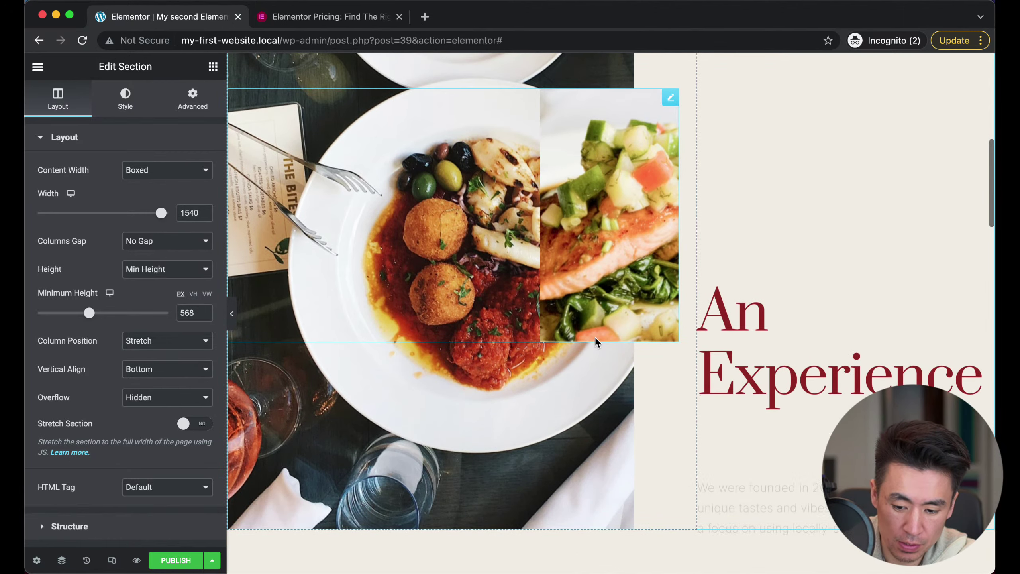
scroll(603, 266, up, 15)
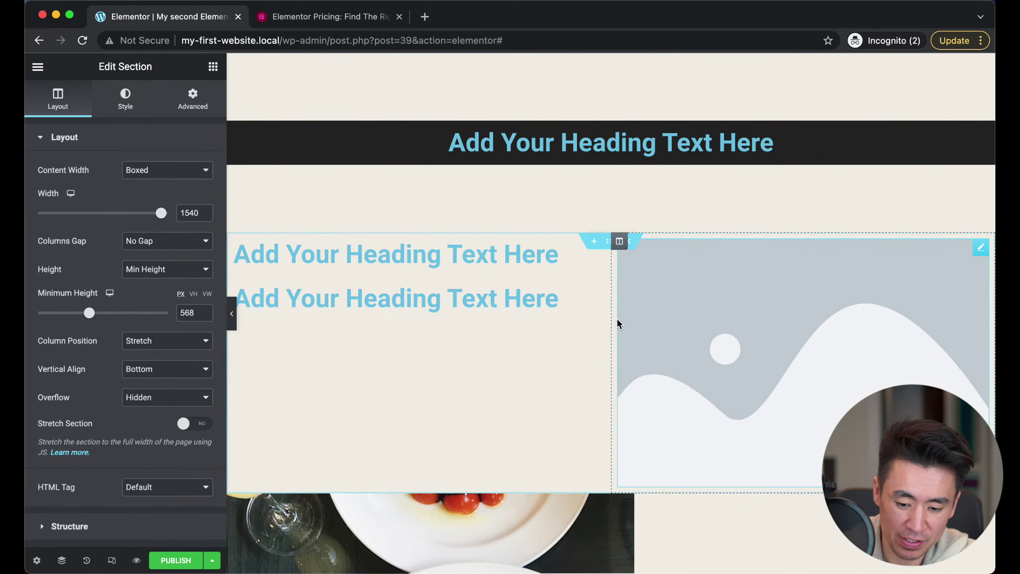
scroll(618, 313, down, 8)
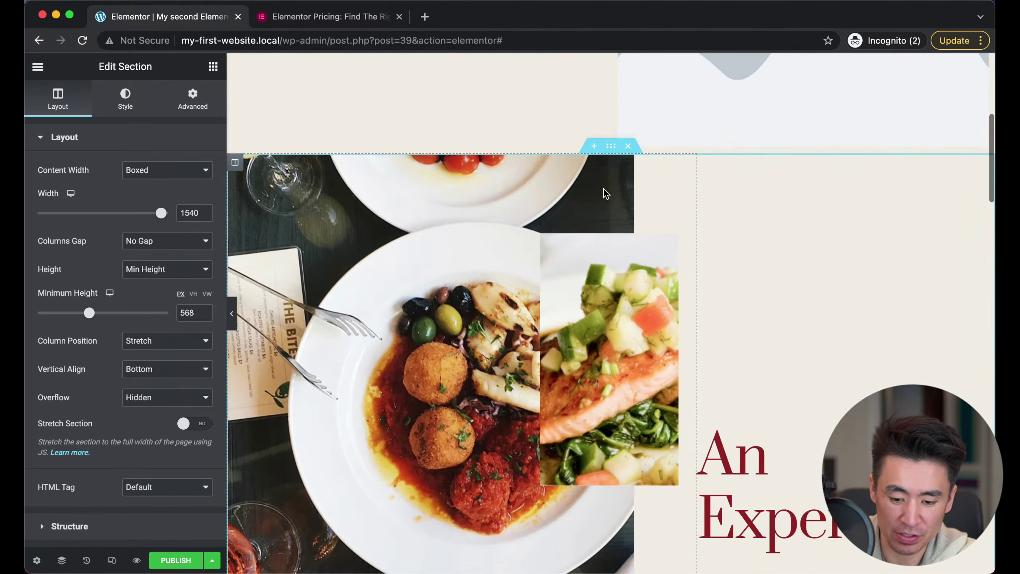
scroll(604, 191, down, 15)
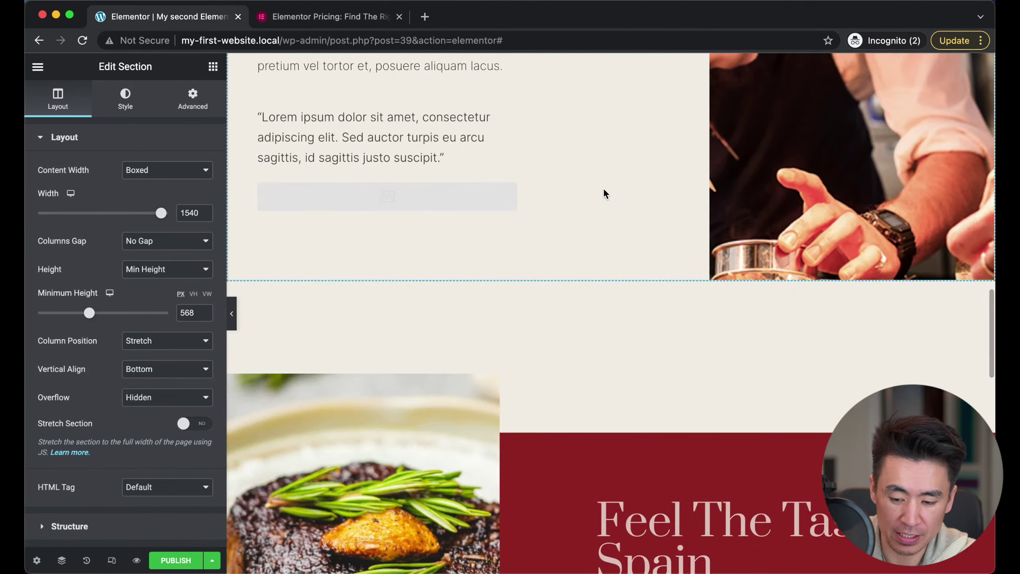
scroll(604, 189, down, 6)
scroll(604, 189, down, 16)
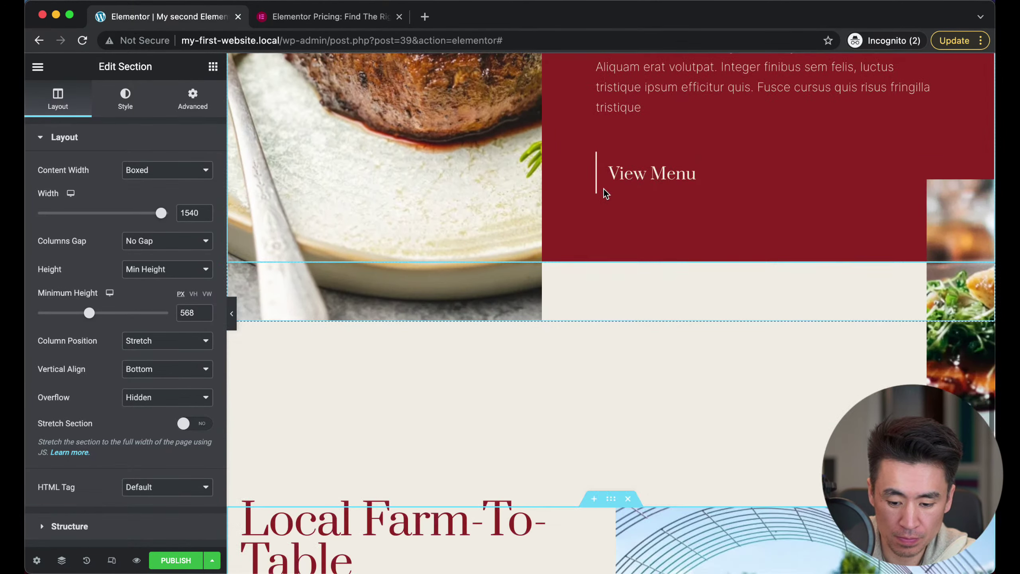
scroll(603, 188, down, 3)
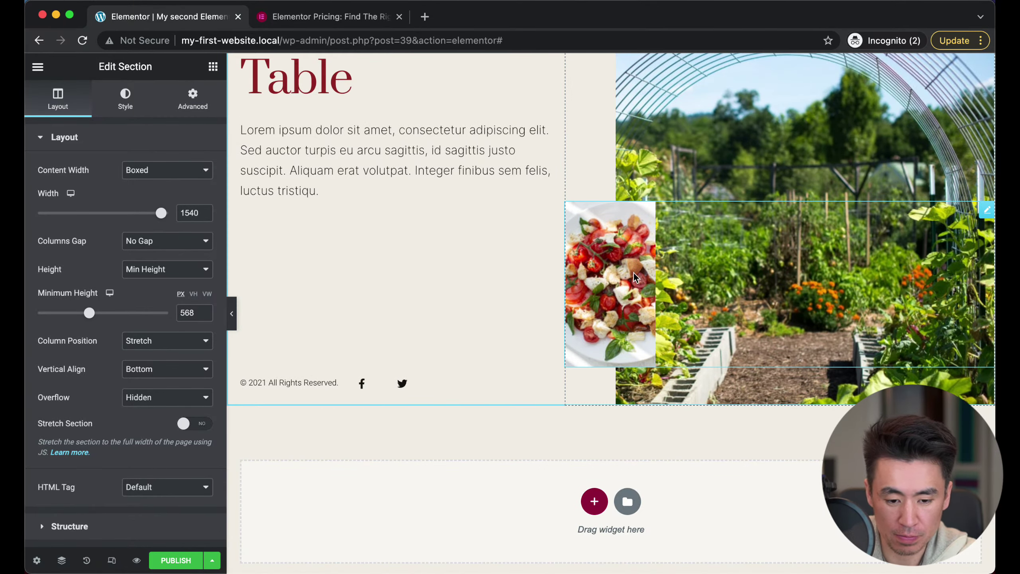
scroll(633, 273, up, 5)
scroll(632, 271, down, 6)
scroll(633, 273, up, 11)
scroll(634, 274, up, 15)
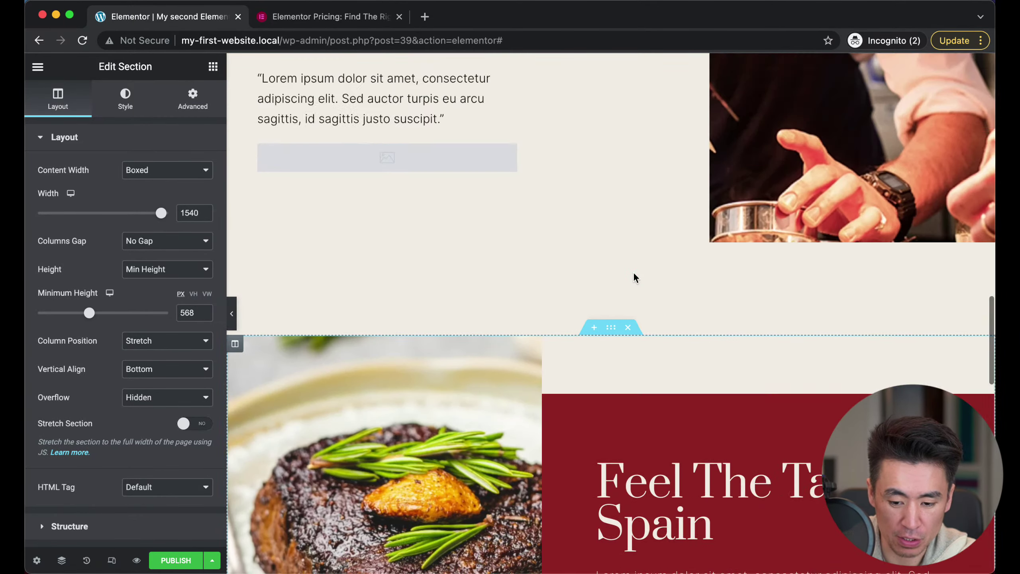
Look through the available widgets, from the Basic group to the end of the General group
click(212, 66)
scroll(116, 422, down, 10)
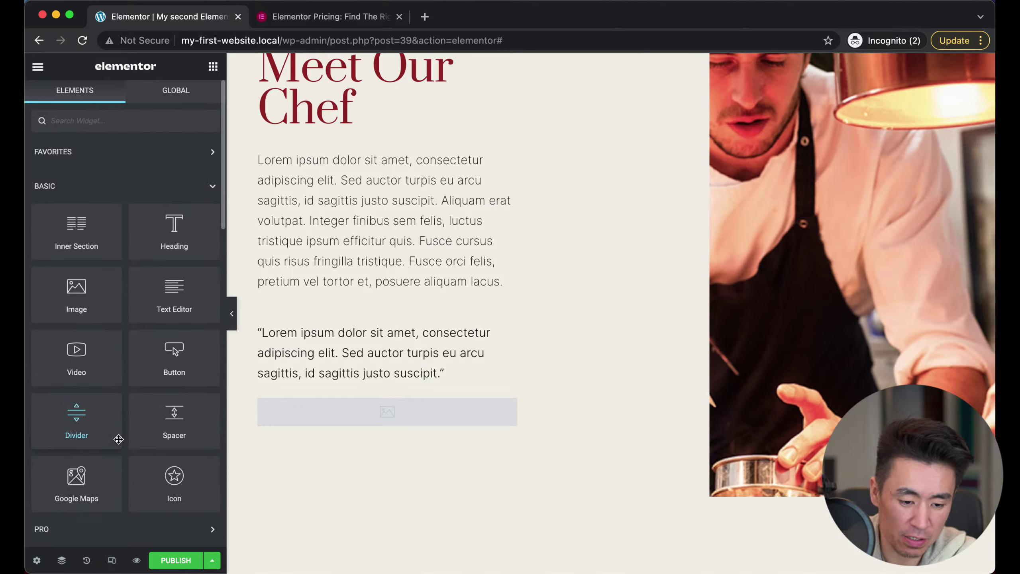
scroll(118, 439, down, 5)
scroll(118, 438, down, 5)
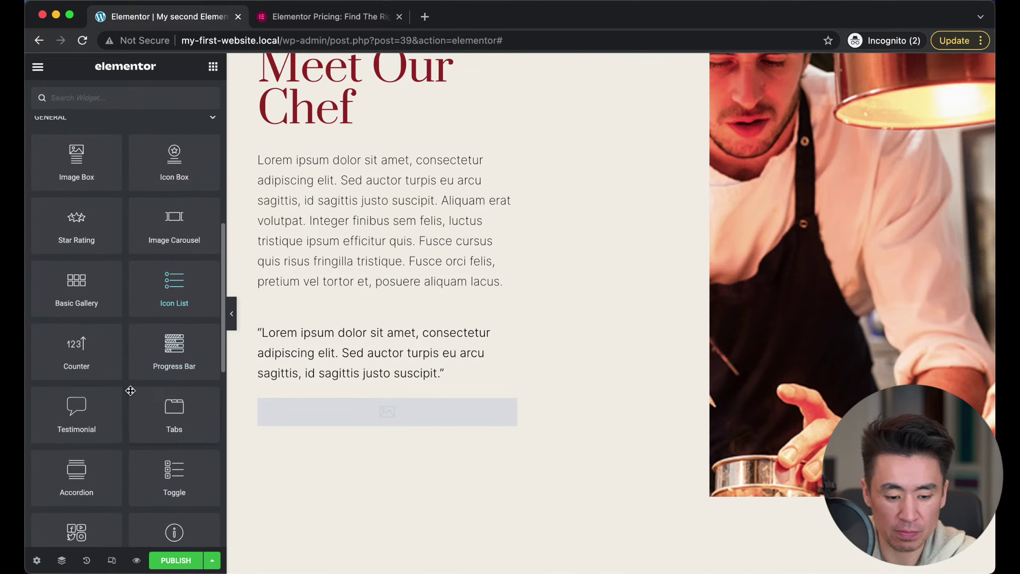
scroll(130, 390, down, 8)
scroll(131, 392, up, 5)
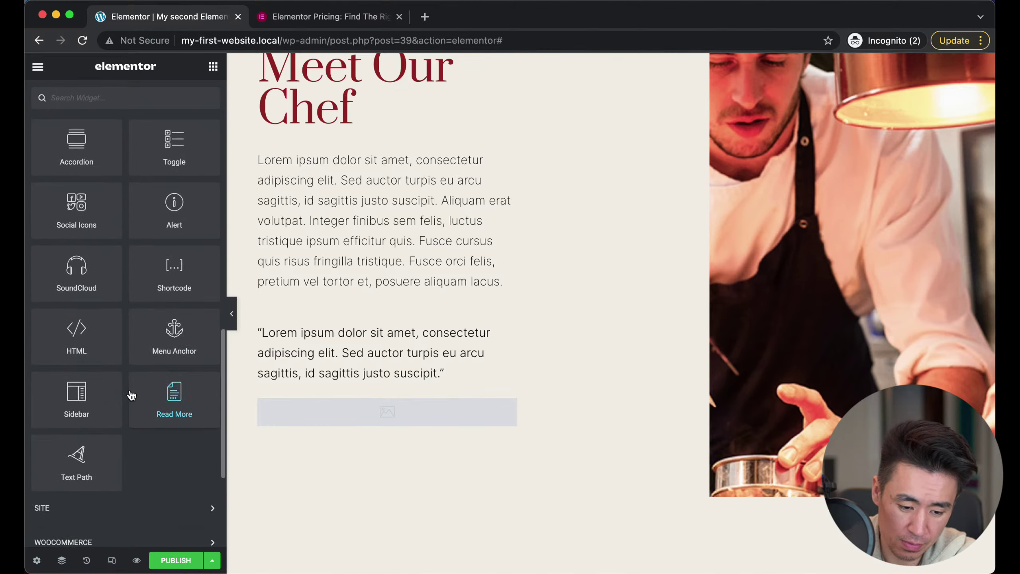
scroll(131, 392, down, 5)
scroll(130, 392, up, 8)
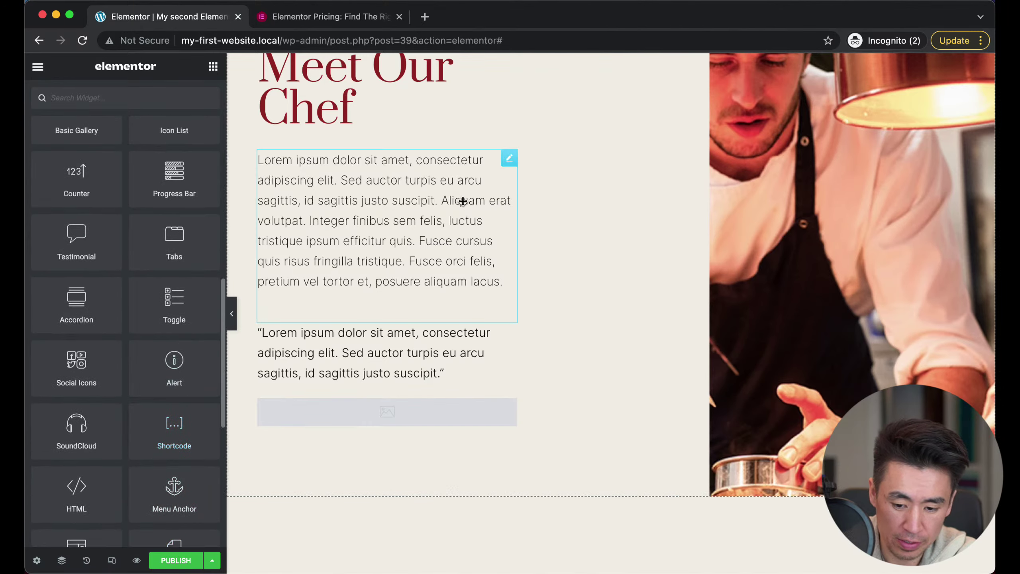
Examine the page from the existing heading section through the restaurant template's sections down to the empty drop area
scroll(591, 202, up, 5)
scroll(592, 202, up, 10)
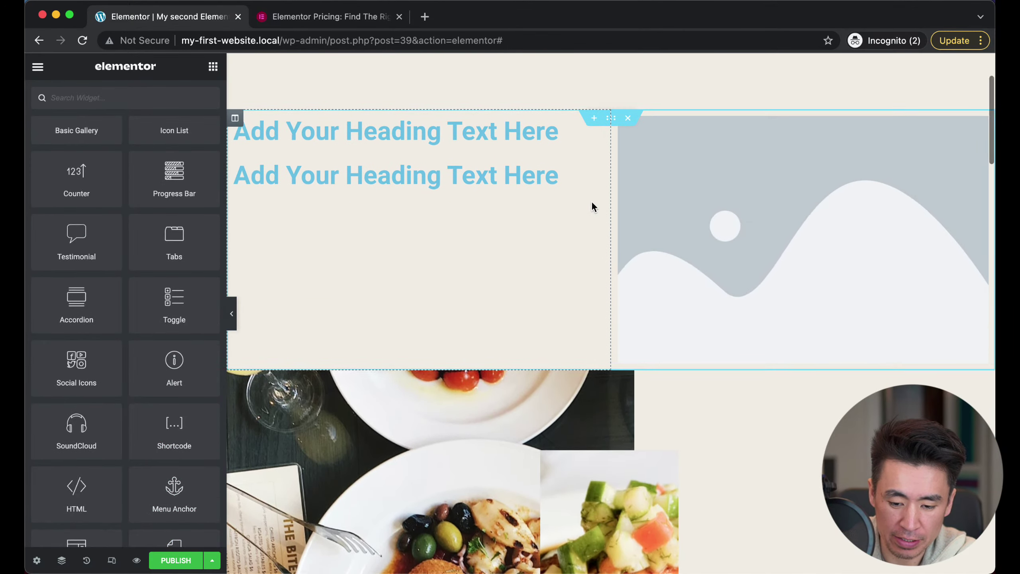
scroll(593, 206, down, 10)
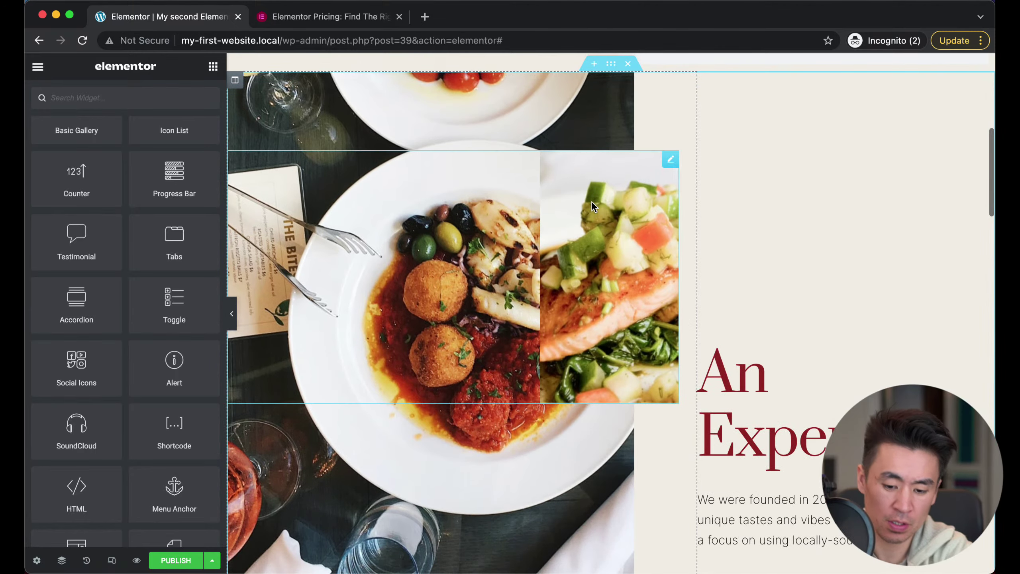
scroll(618, 189, down, 3)
scroll(651, 322, down, 6)
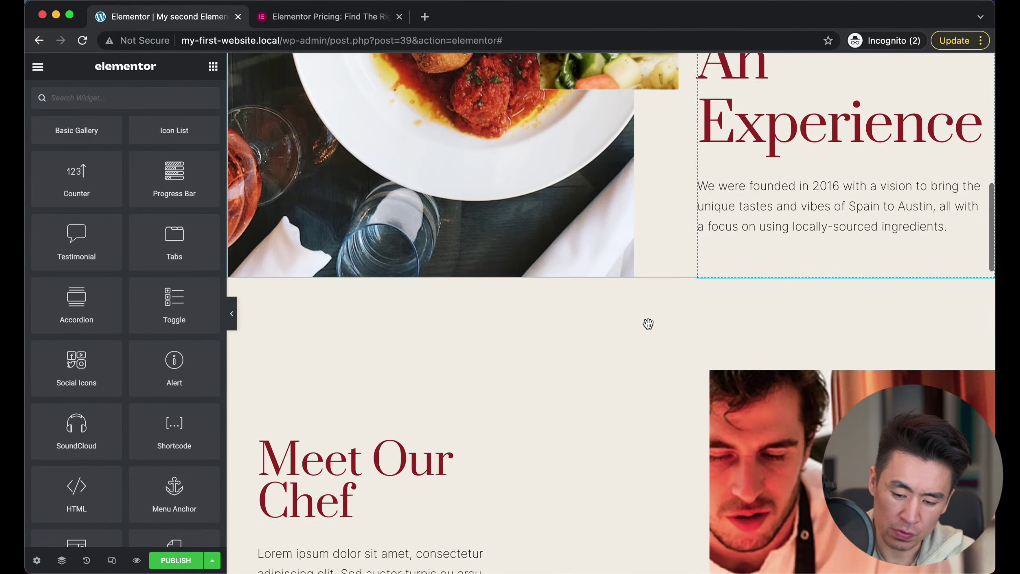
scroll(639, 353, down, 4)
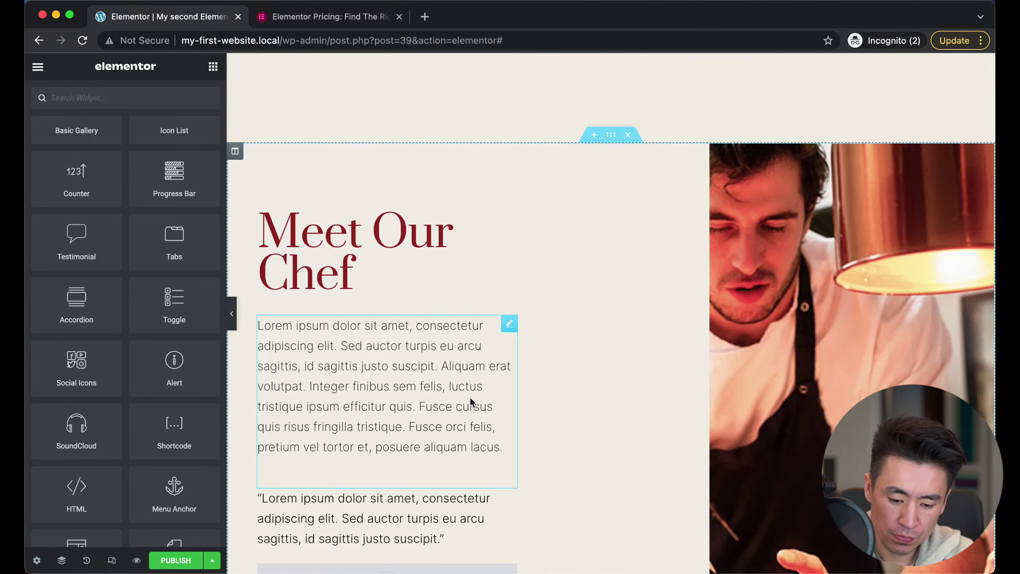
scroll(470, 397, down, 8)
scroll(470, 397, down, 5)
scroll(470, 396, up, 2)
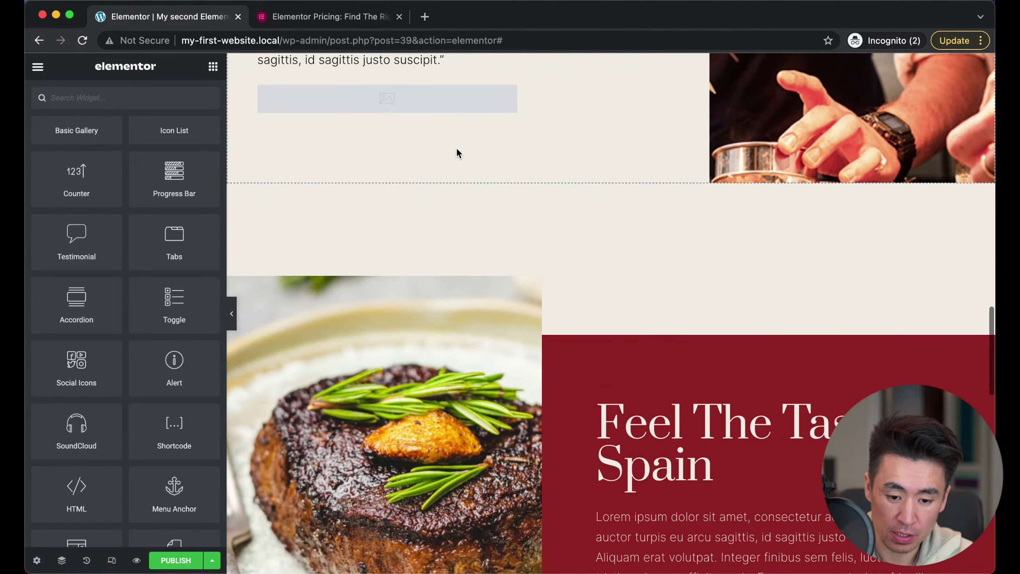
scroll(553, 225, down, 5)
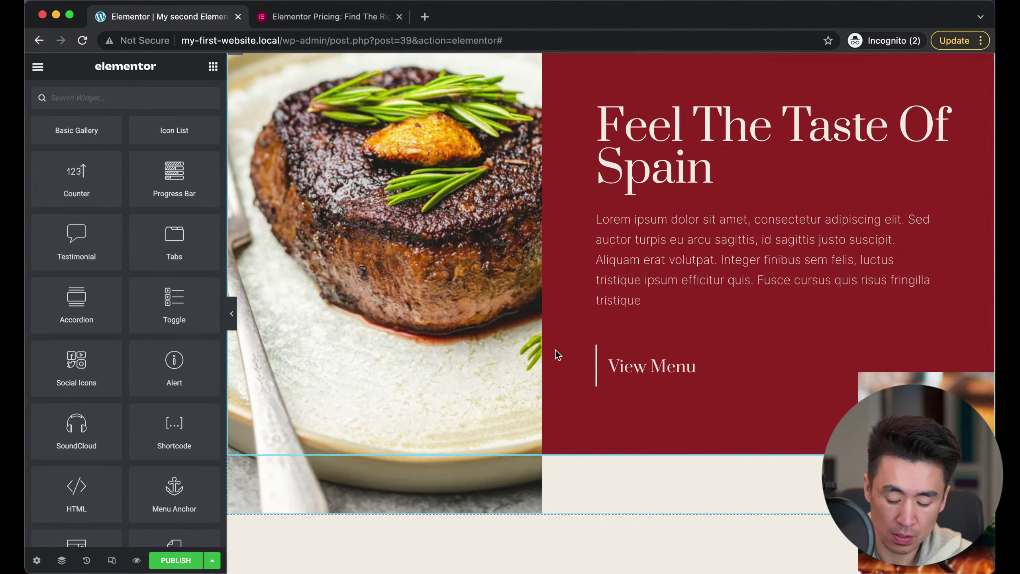
scroll(555, 350, down, 7)
scroll(556, 350, down, 7)
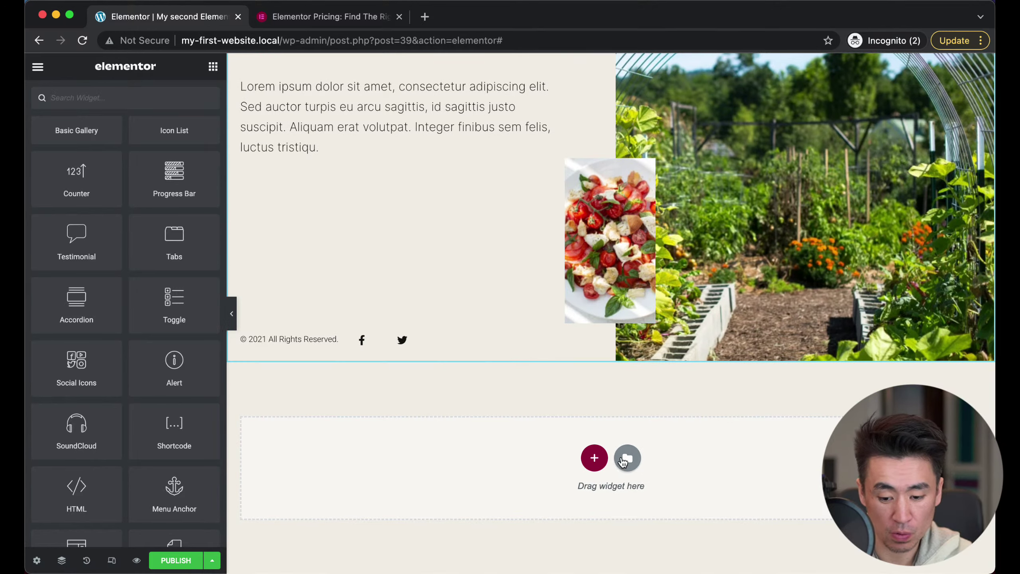
scroll(599, 291, up, 1)
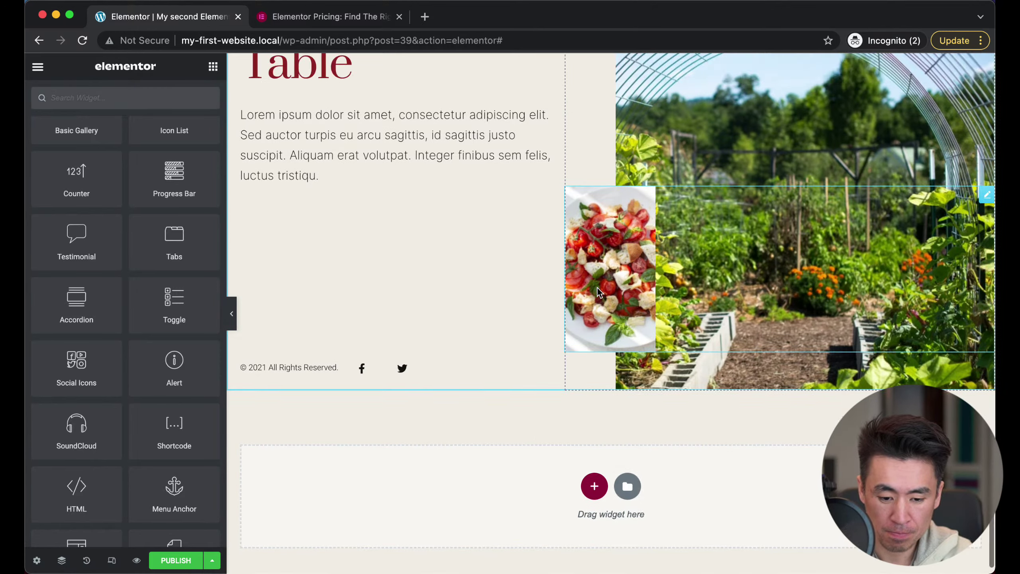
scroll(598, 288, up, 20)
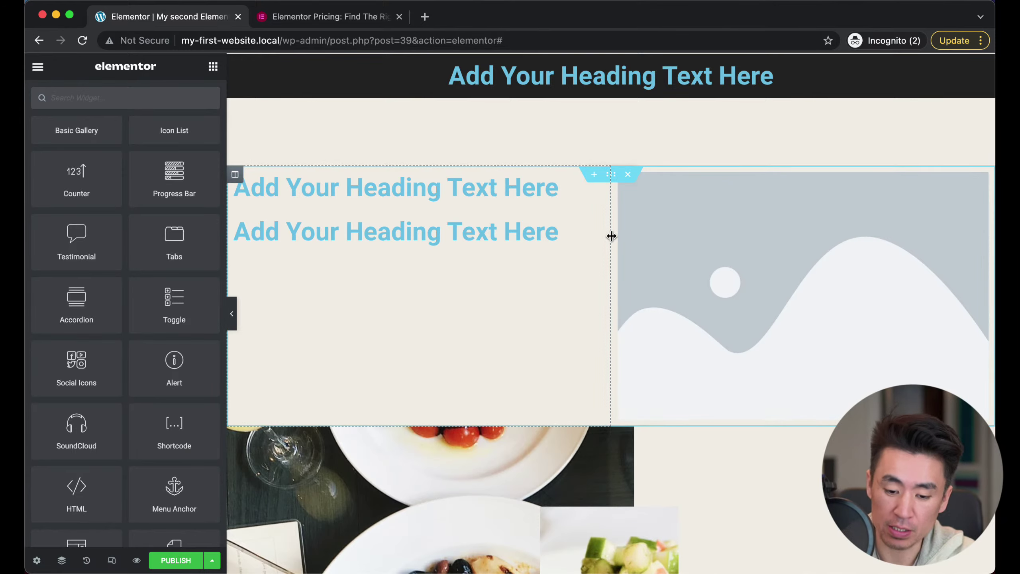
Undo the insertion of the restaurant template and check the page's history of actions and revisions
scroll(598, 319, down, 3)
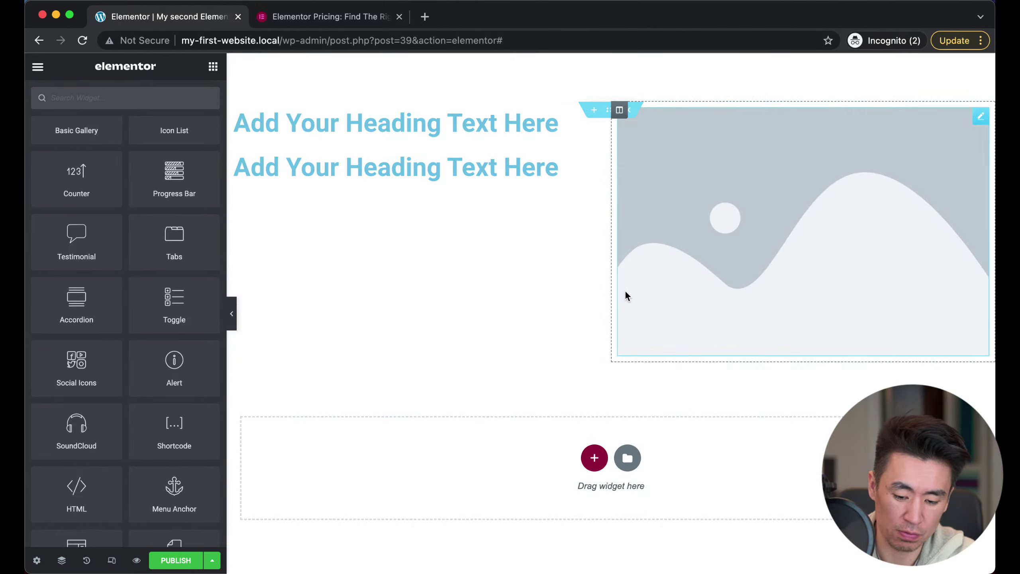
click(91, 565)
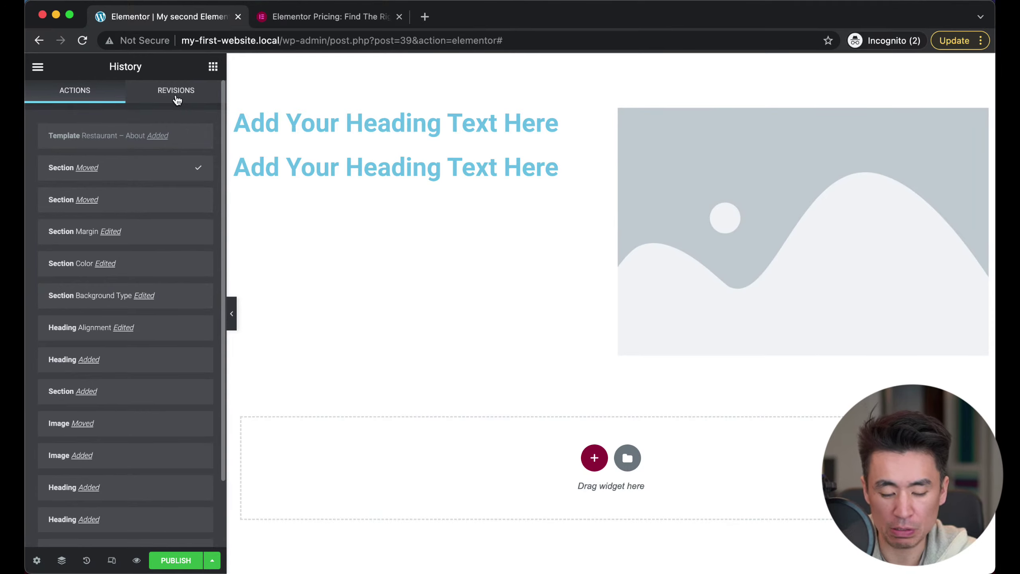
click(175, 92)
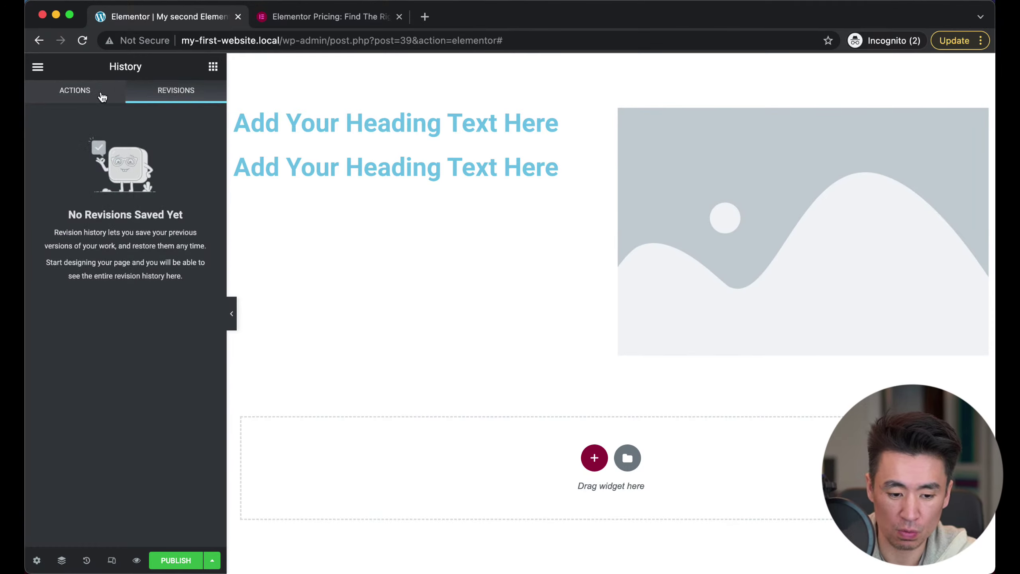
click(76, 92)
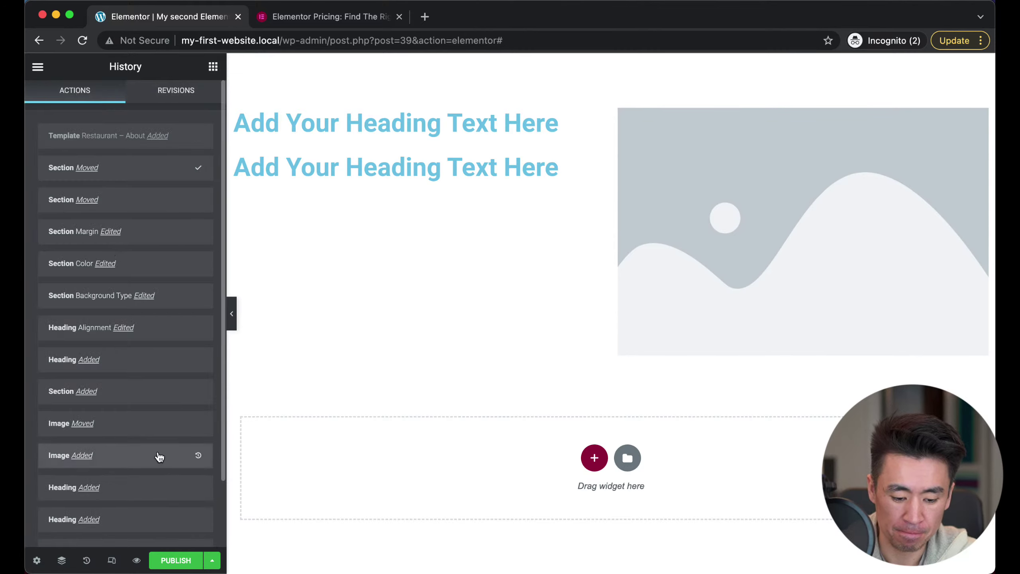
Save the page as a draft and display its saved revisions
click(212, 561)
click(118, 500)
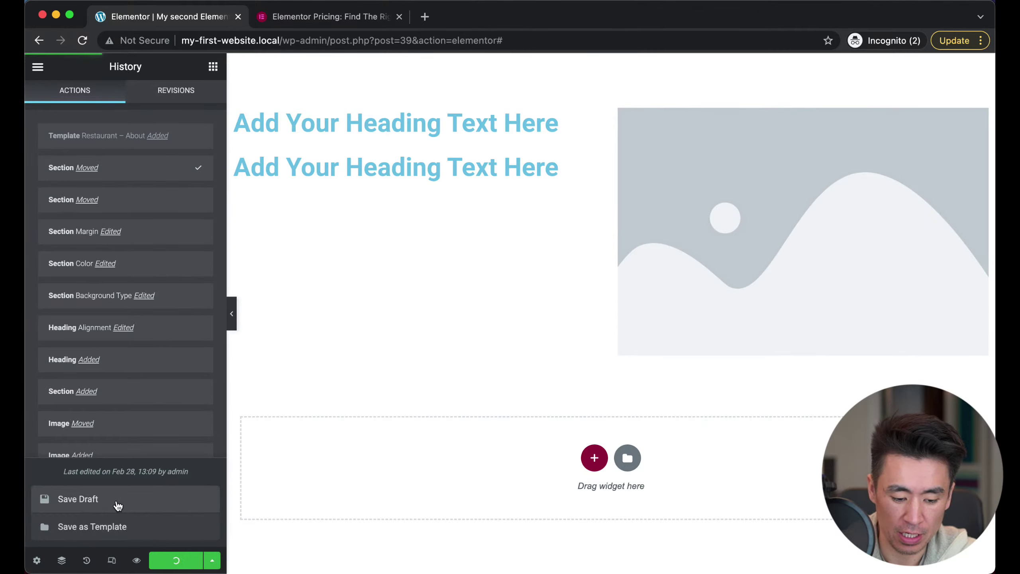
click(176, 91)
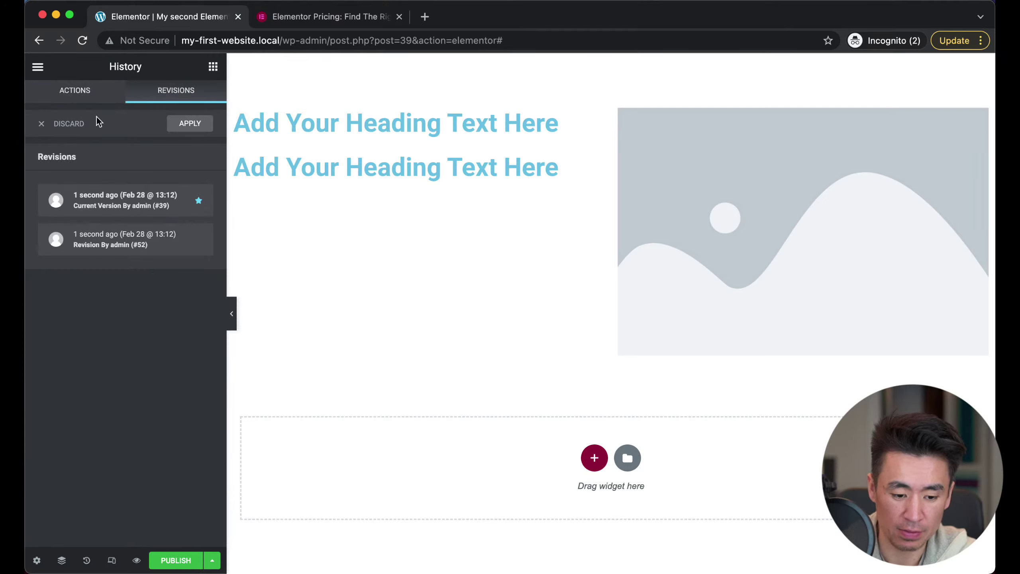
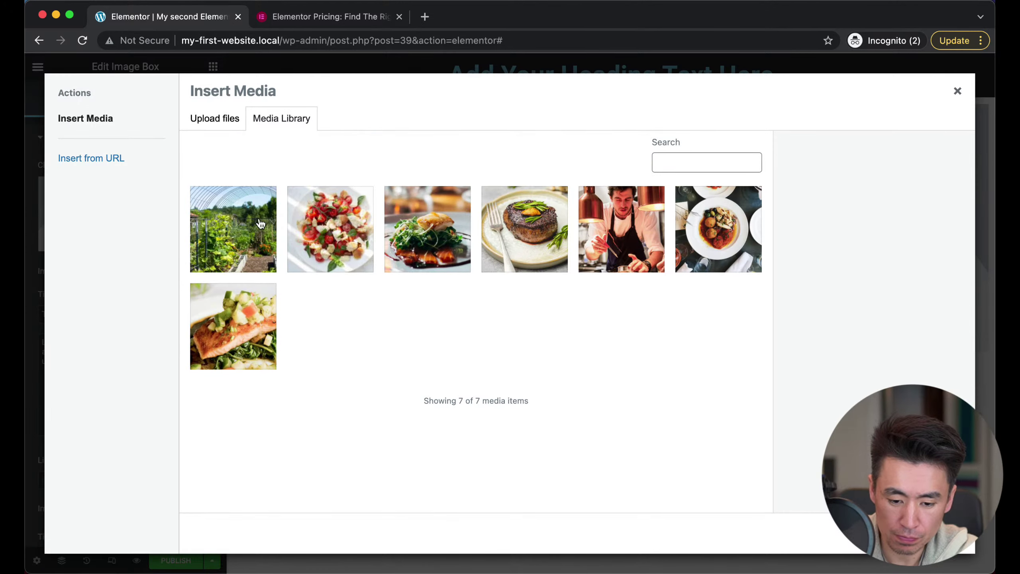
Fill the image box with the garden photo, the title "test" and the description "aaaaa"
click(257, 225)
click(936, 533)
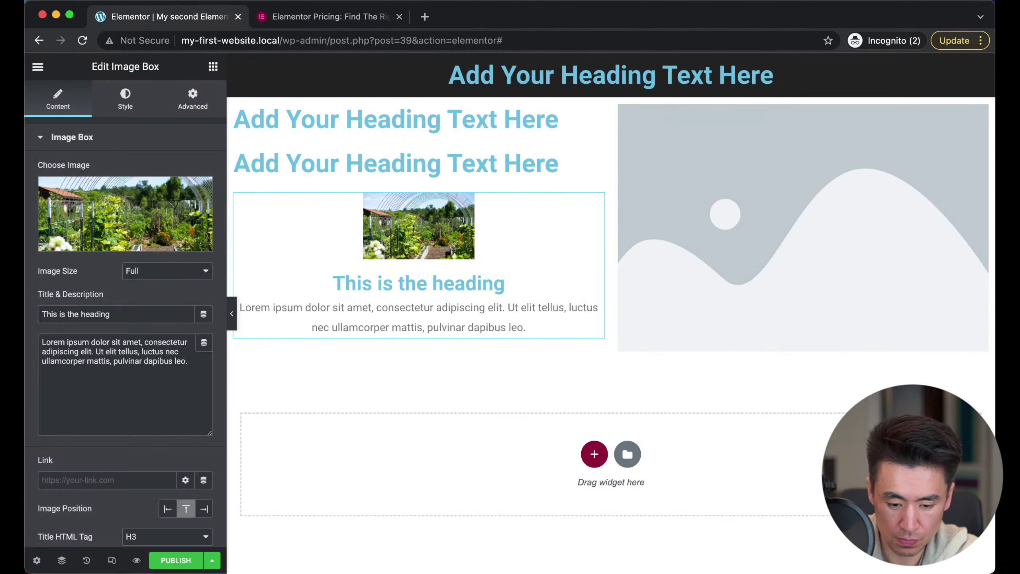
triple_click(125, 313)
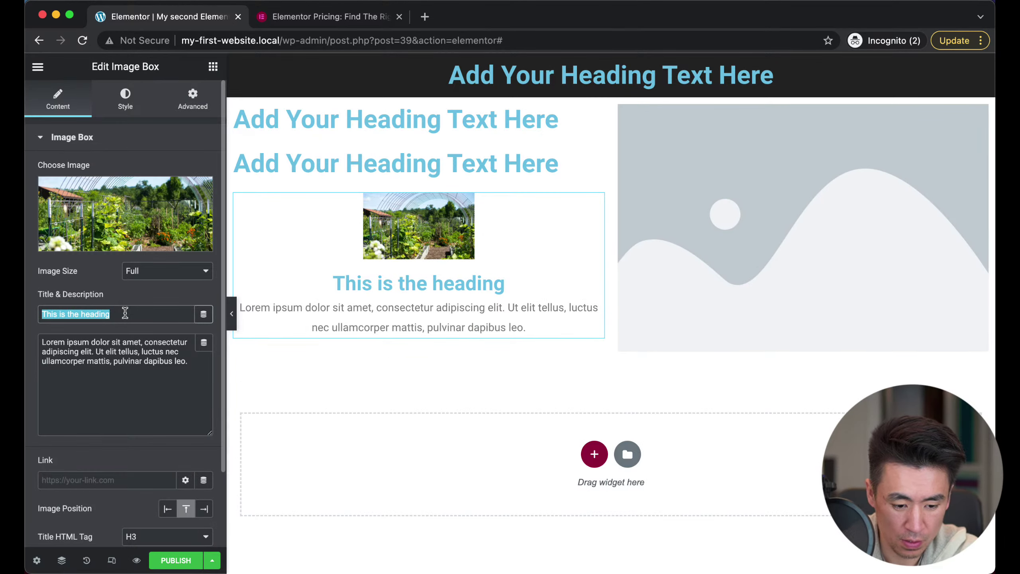
text(test)
triple_click(85, 349)
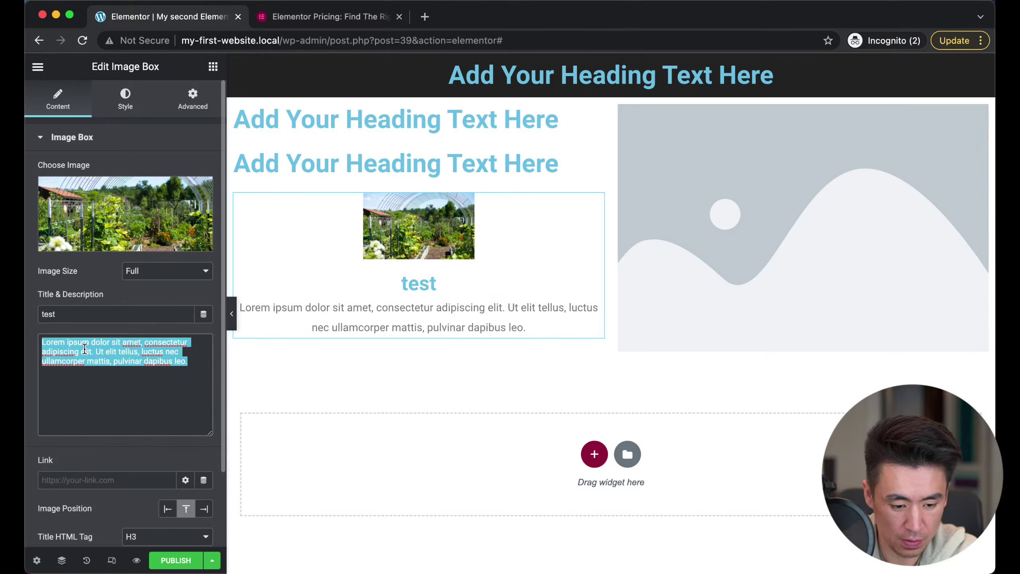
text(aaaaa)
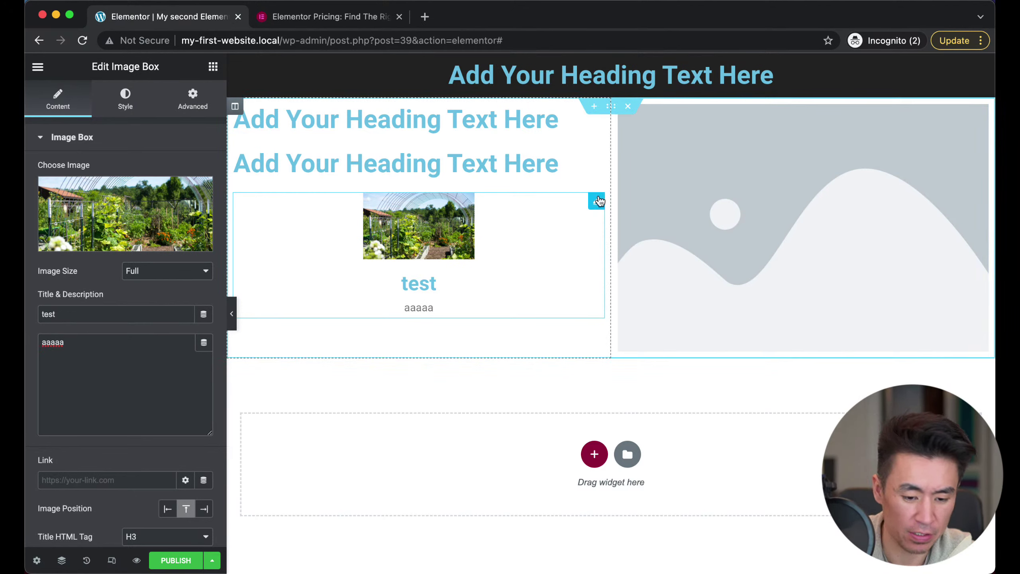
Delete the image box below the two headings and look through the General widgets
right_click(599, 201)
click(608, 388)
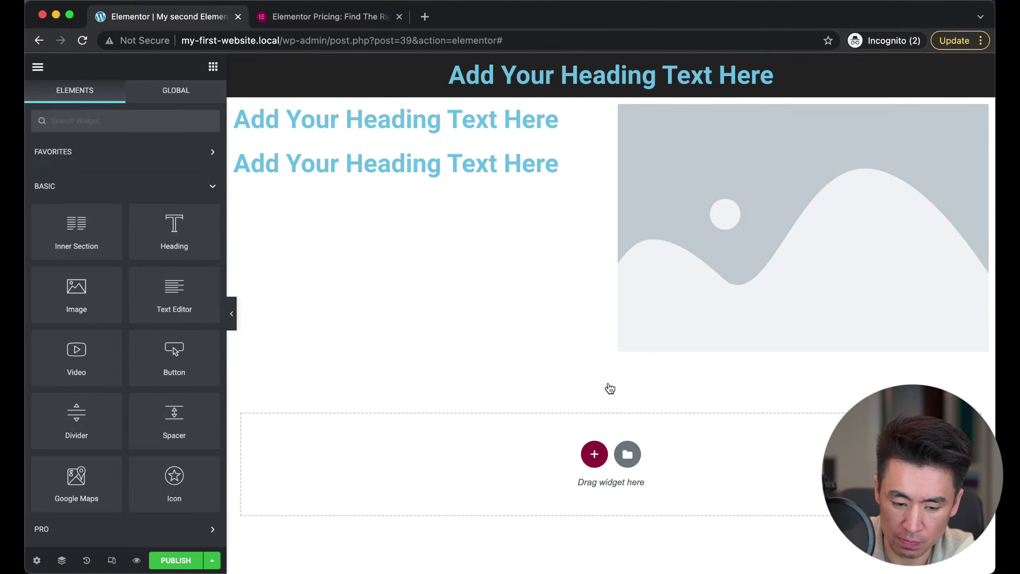
scroll(103, 408, down, 5)
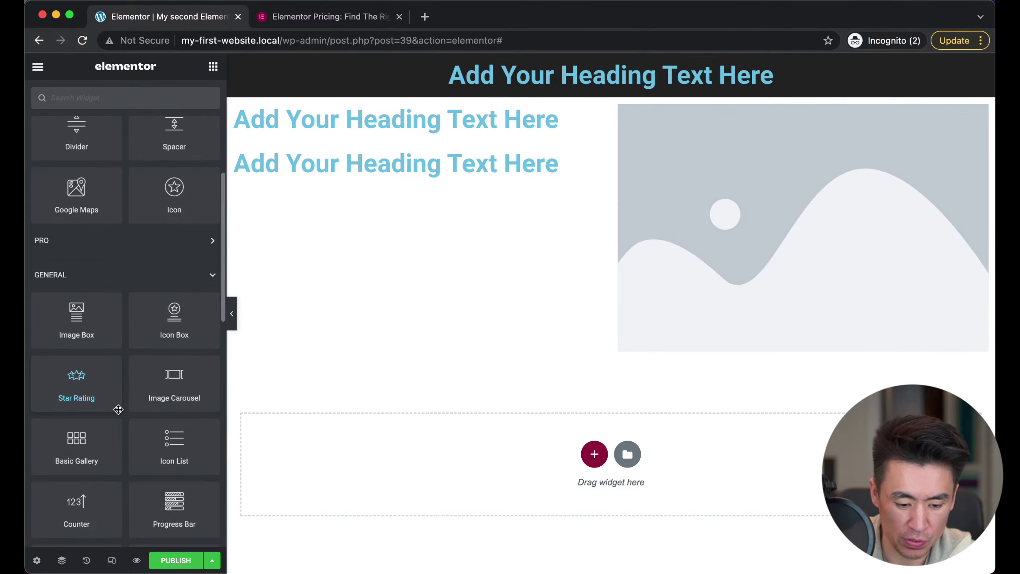
scroll(105, 407, down, 3)
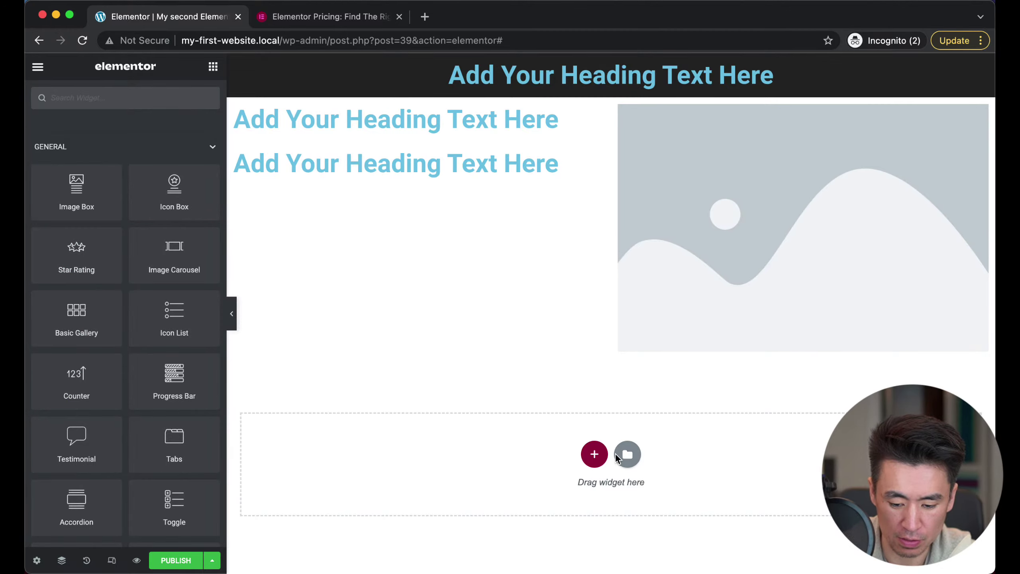
Preview the "Stories in Photos" page template from the library and insert it including its document settings
click(618, 456)
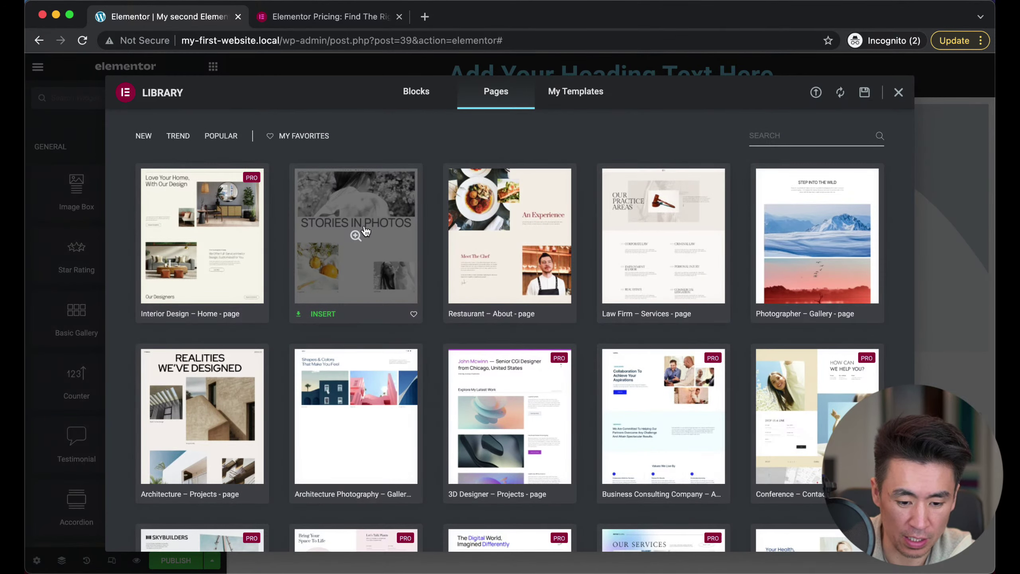
click(365, 231)
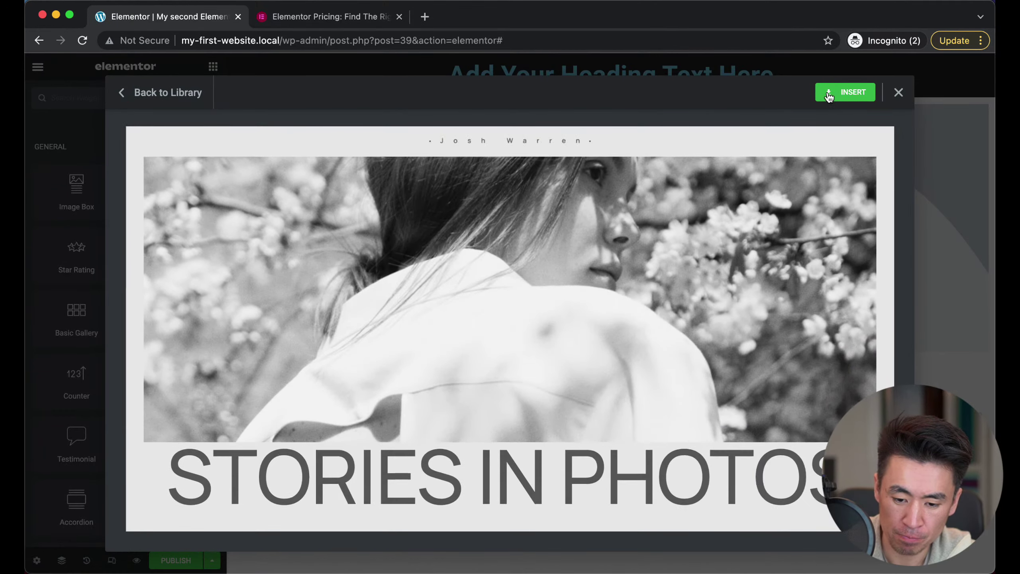
click(829, 96)
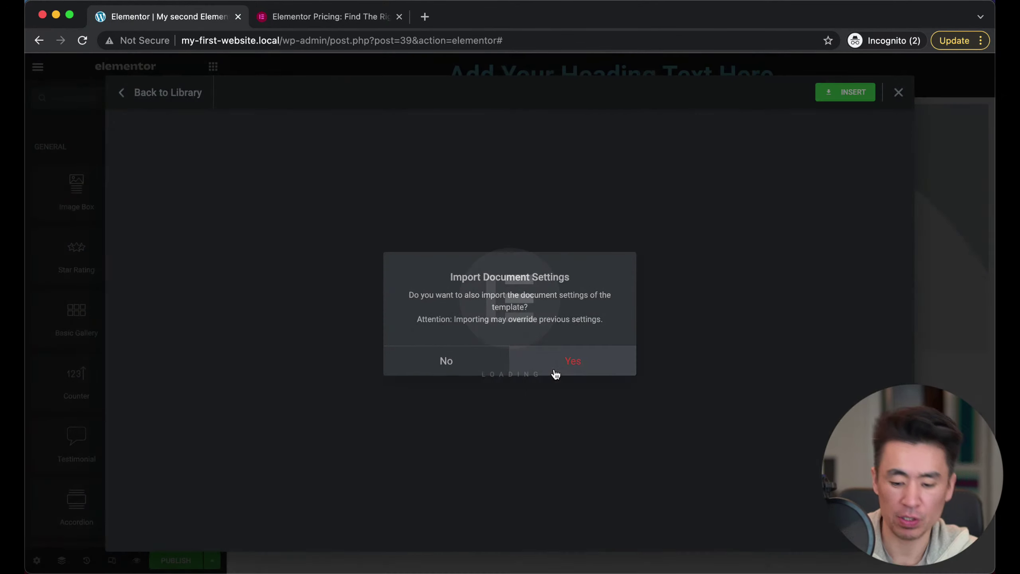
click(554, 370)
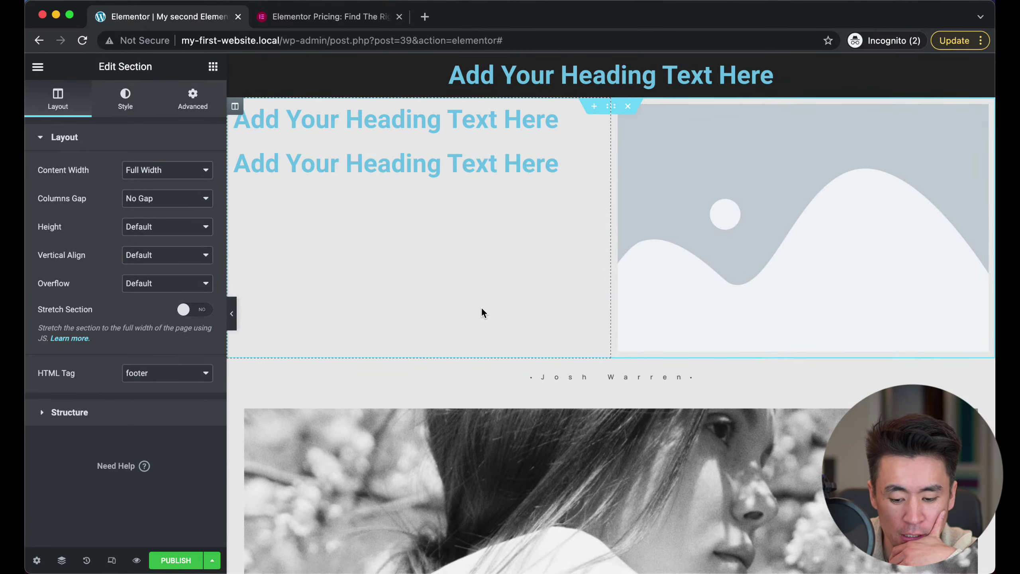
Examine the inserted photo template's sections, from the title image down to the photo galleries
scroll(484, 405, down, 10)
scroll(484, 405, down, 8)
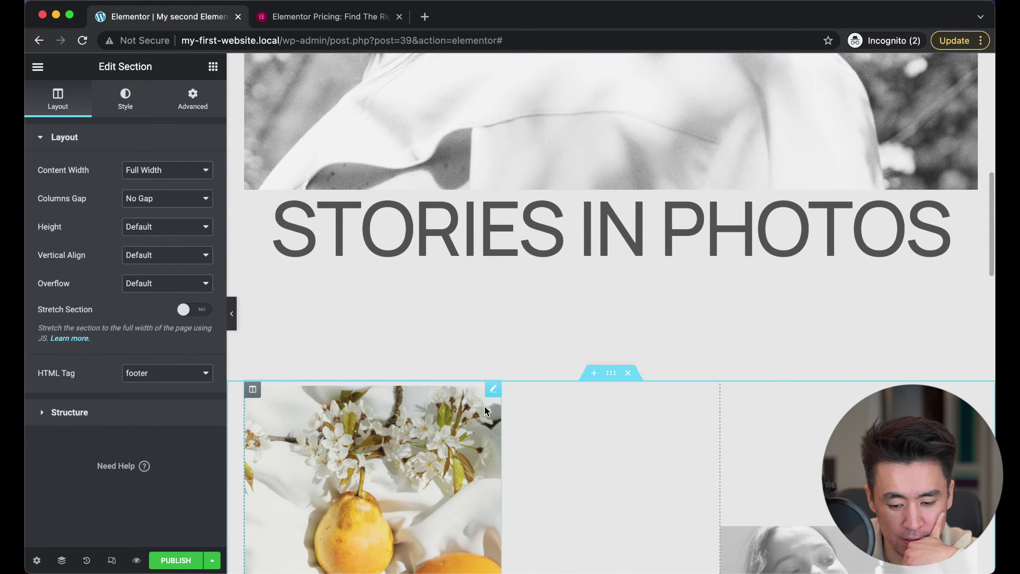
scroll(526, 381, down, 5)
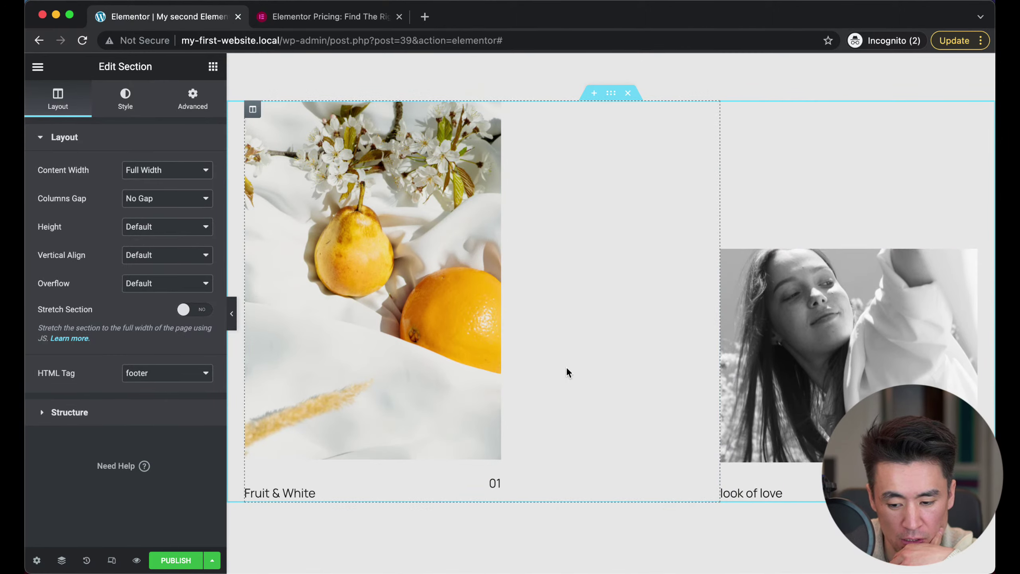
scroll(566, 367, down, 5)
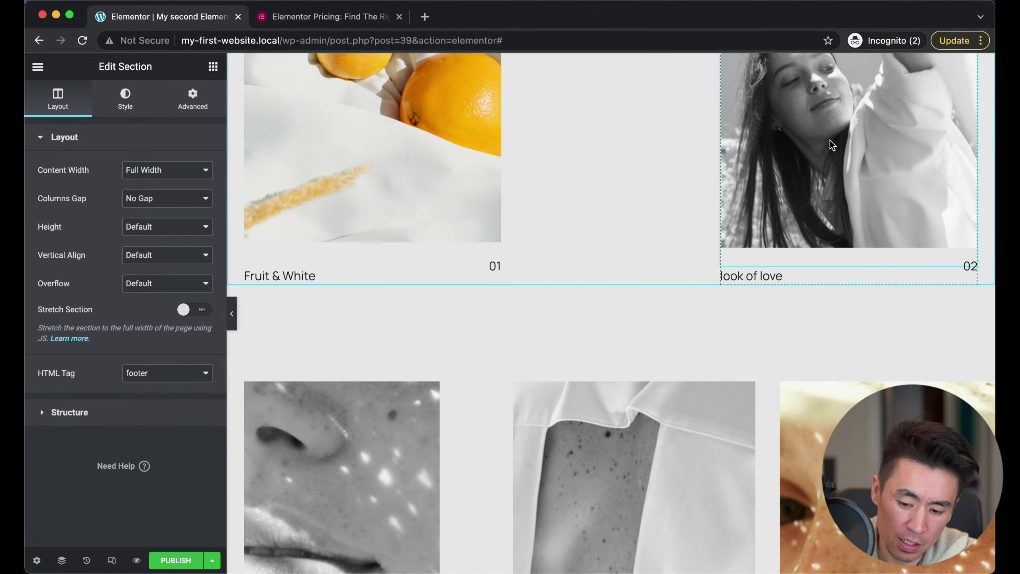
scroll(549, 177, up, 2)
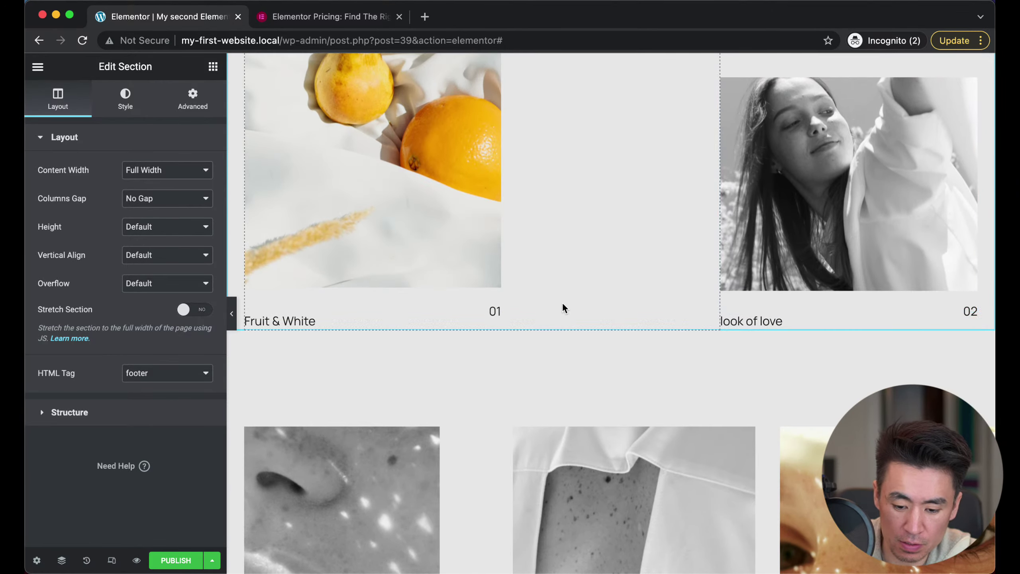
Examine the remaining photo sections of the inserted template down to the footer
scroll(562, 306, down, 5)
scroll(578, 343, down, 4)
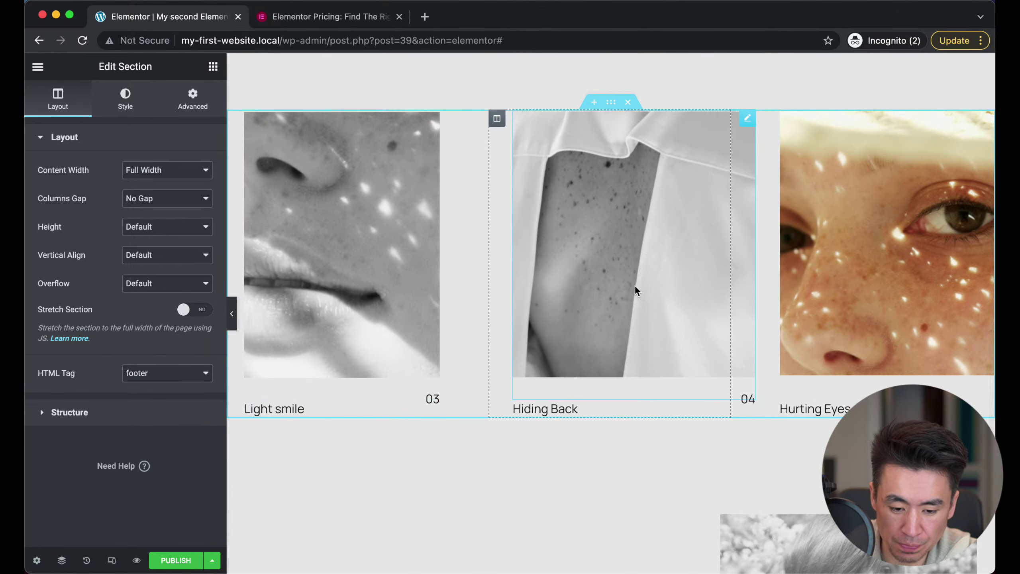
scroll(719, 362, down, 5)
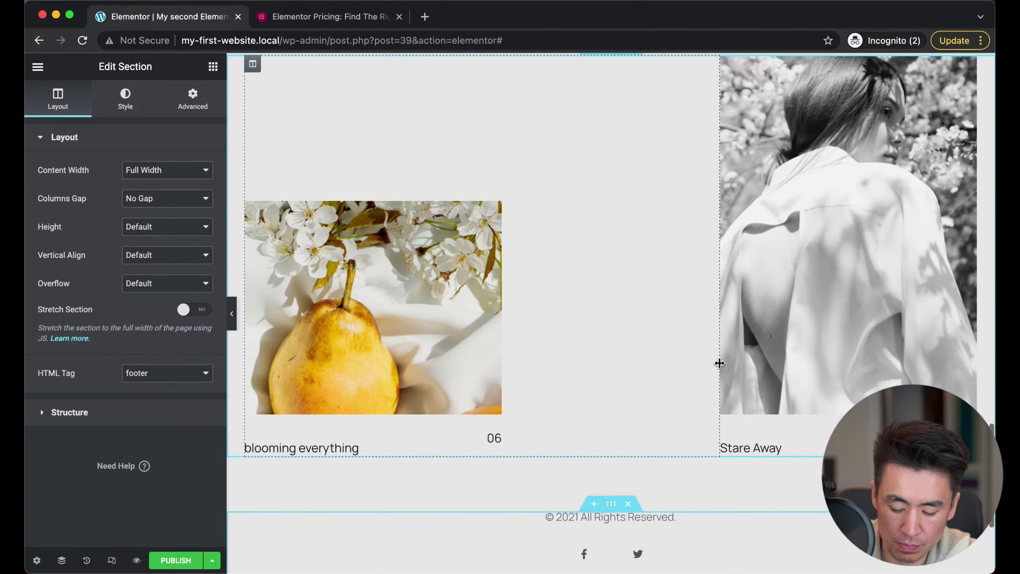
scroll(719, 362, up, 20)
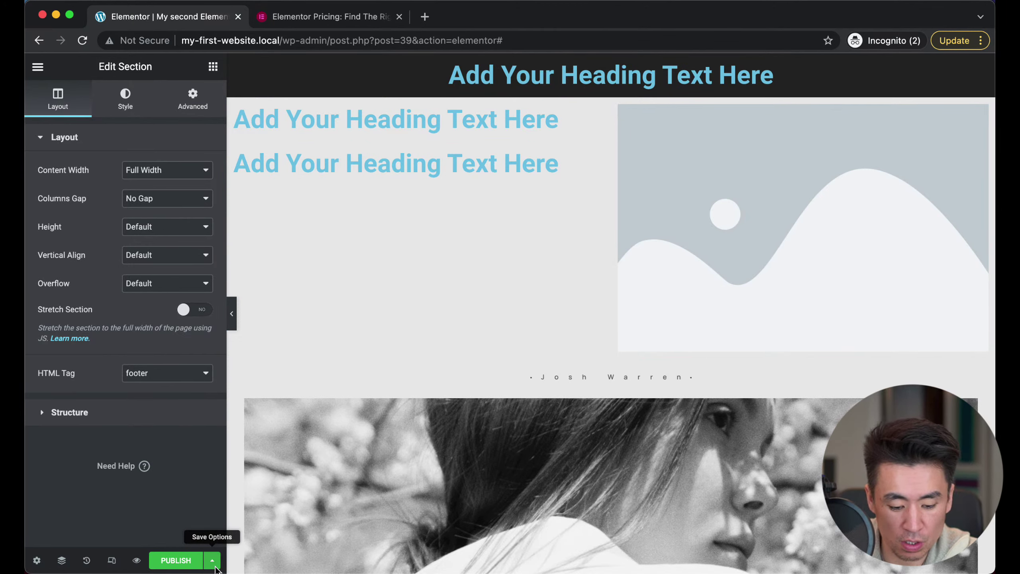
Publish the page and open its live version
click(176, 560)
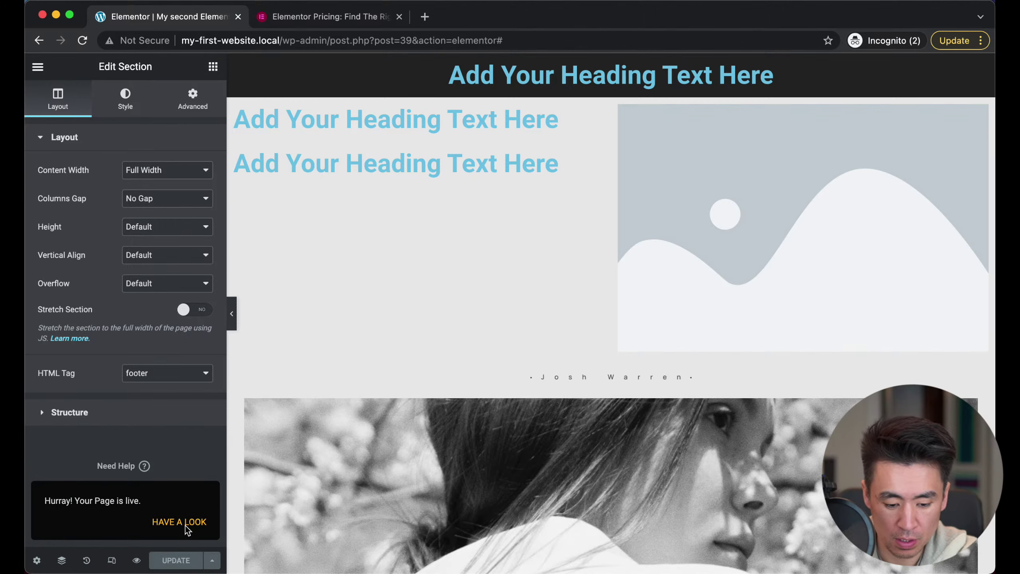
click(179, 522)
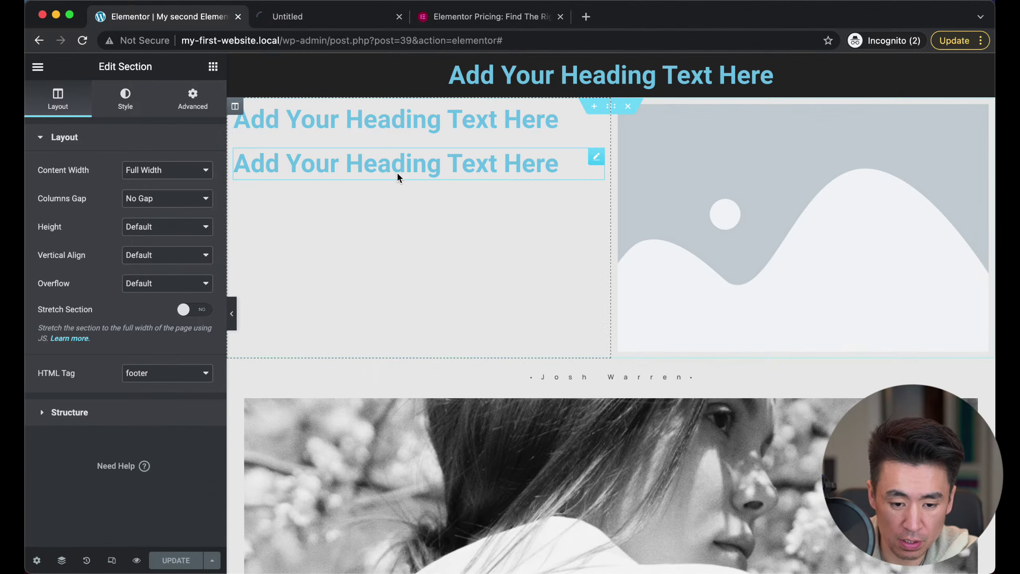
click(294, 17)
Examine the live page's "Stories in Photos" title and the fading-in photo sections down to the footer
scroll(377, 312, down, 10)
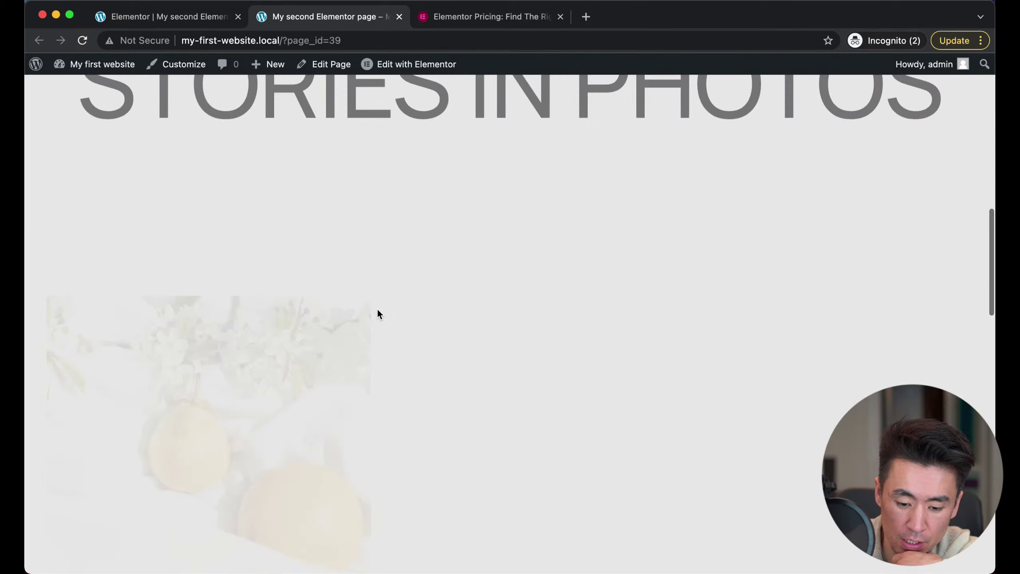
scroll(377, 307, up, 6)
drag(258, 359, 582, 366)
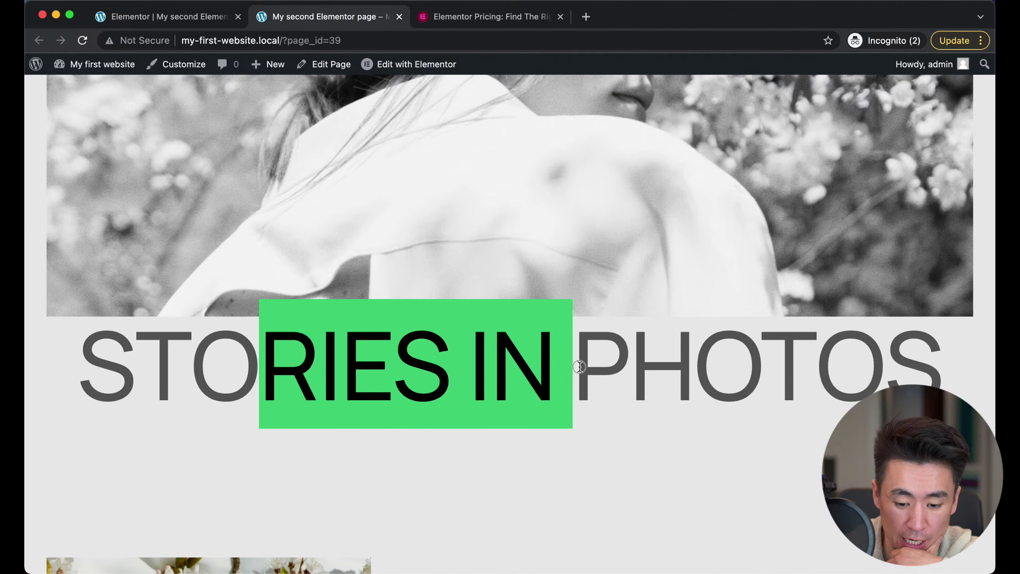
click(579, 366)
scroll(579, 366, down, 15)
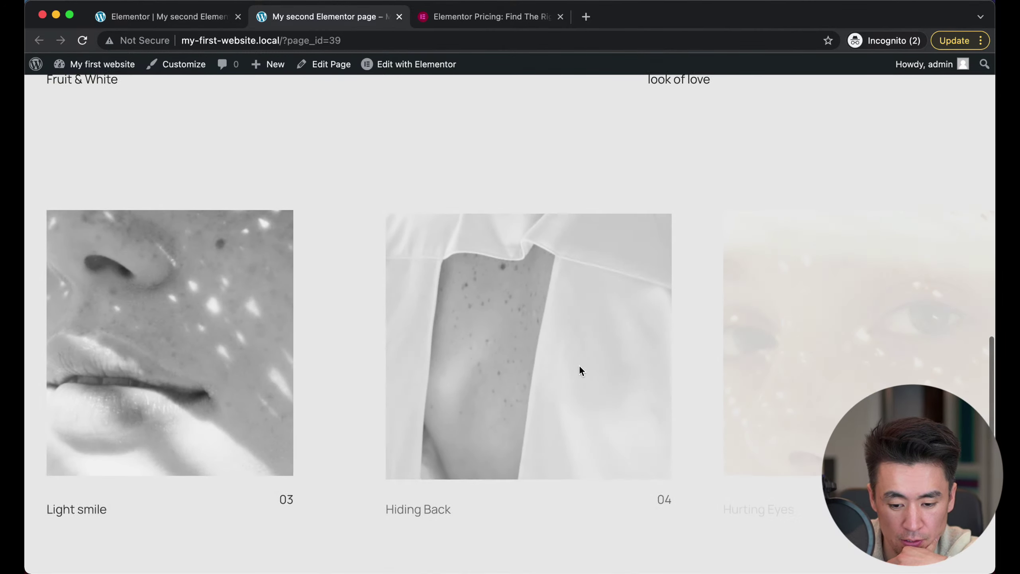
scroll(578, 365, down, 6)
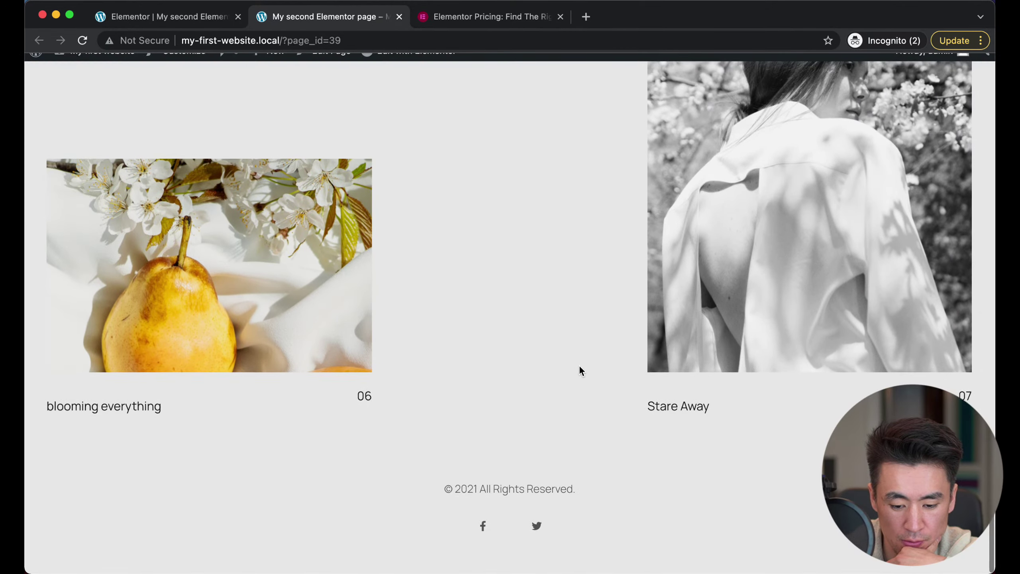
scroll(578, 365, up, 9)
scroll(579, 366, up, 10)
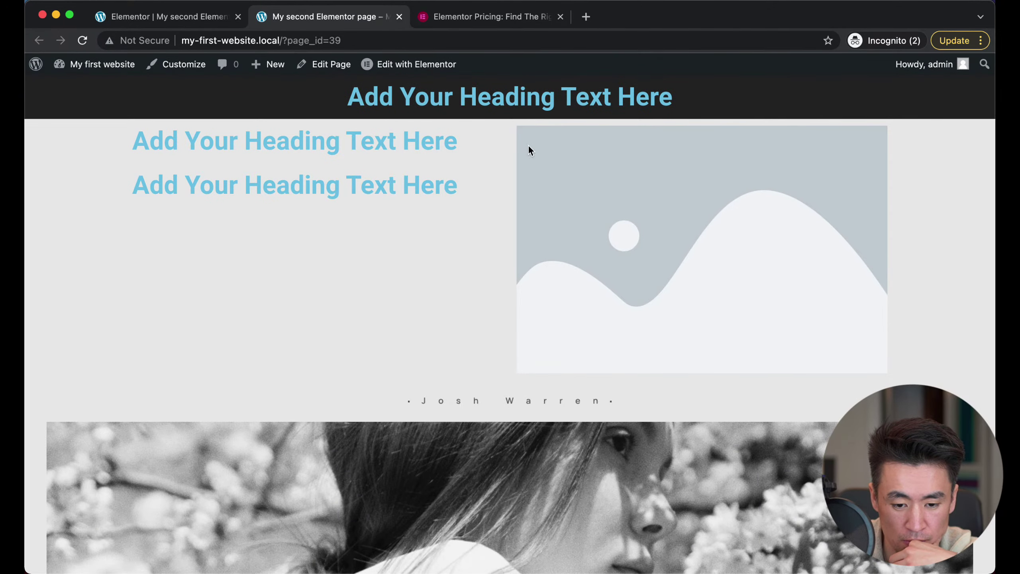
Return to the page editor, open the second left-column heading's content settings and look over the page sections
click(169, 16)
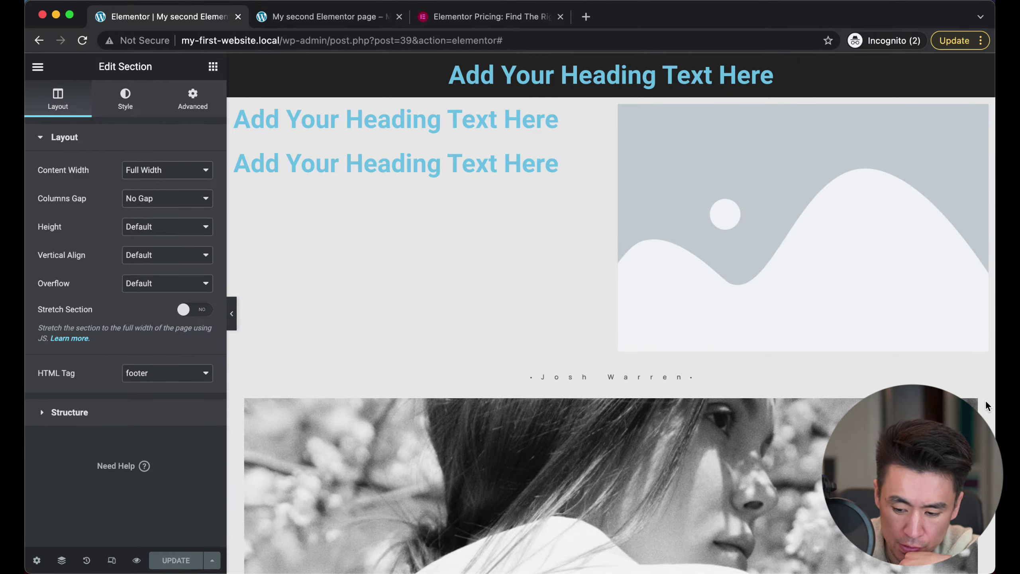
key(super+Tab)
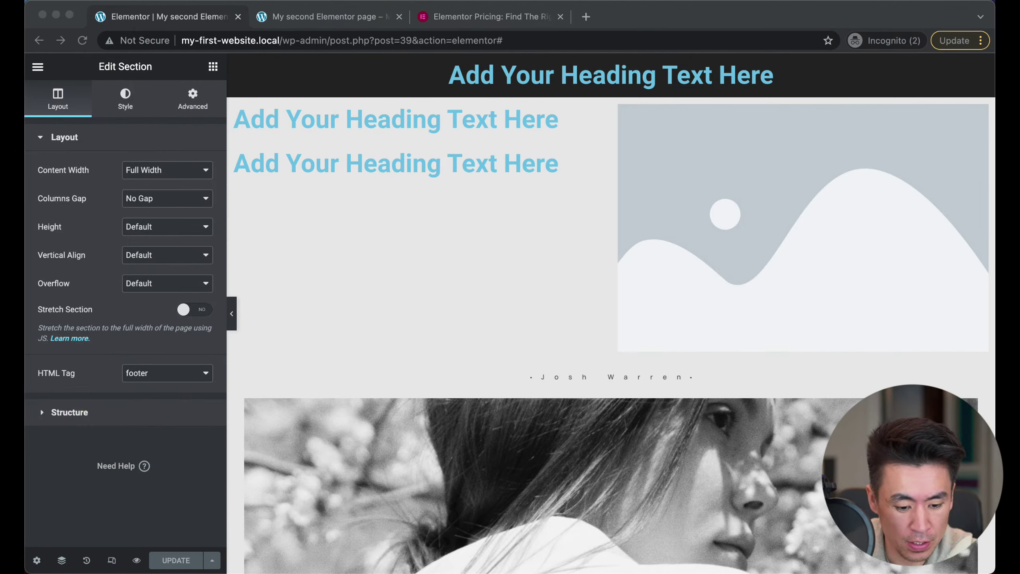
scroll(401, 452, down, 5)
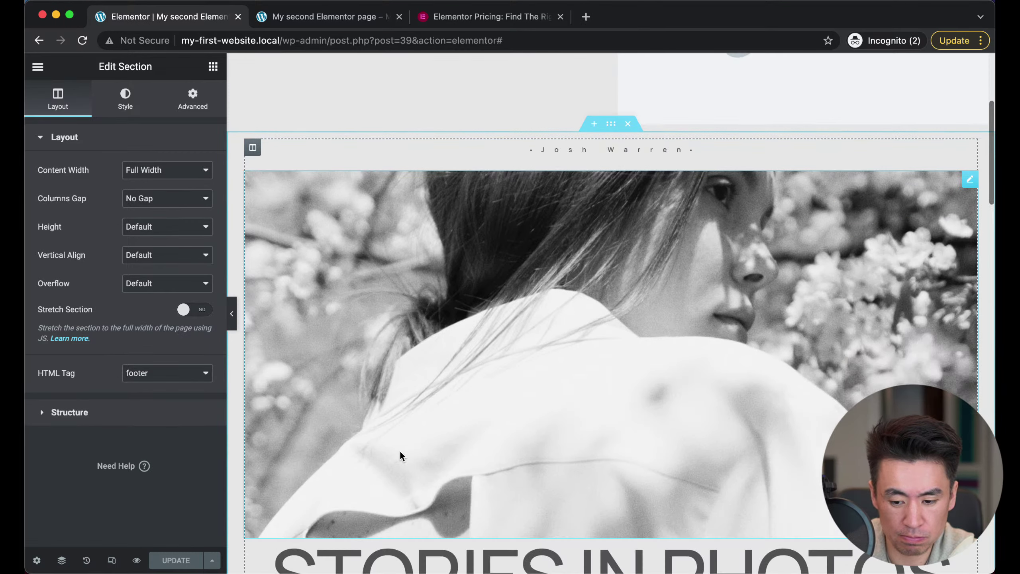
scroll(401, 449, up, 5)
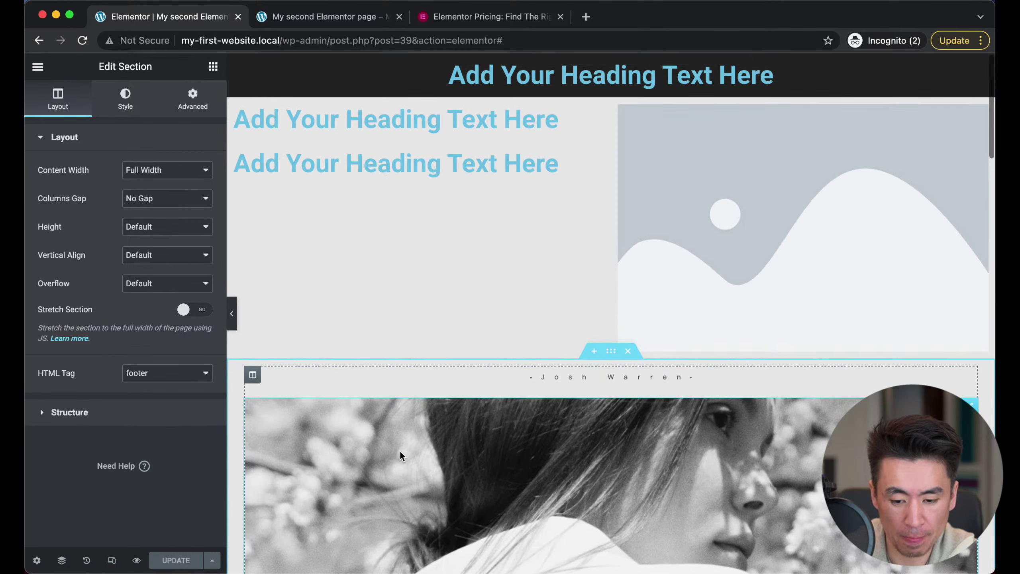
click(479, 150)
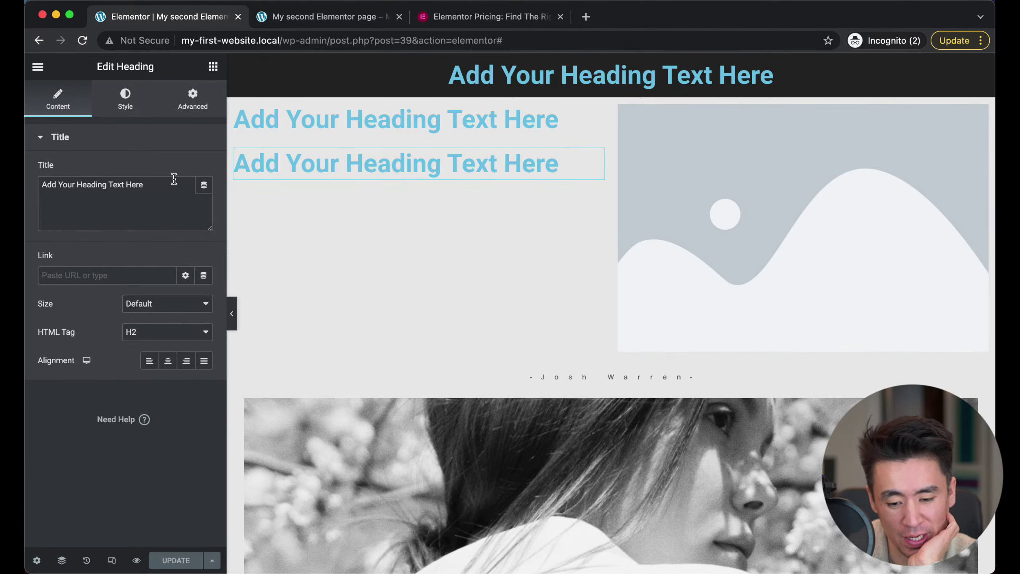
scroll(433, 226, down, 15)
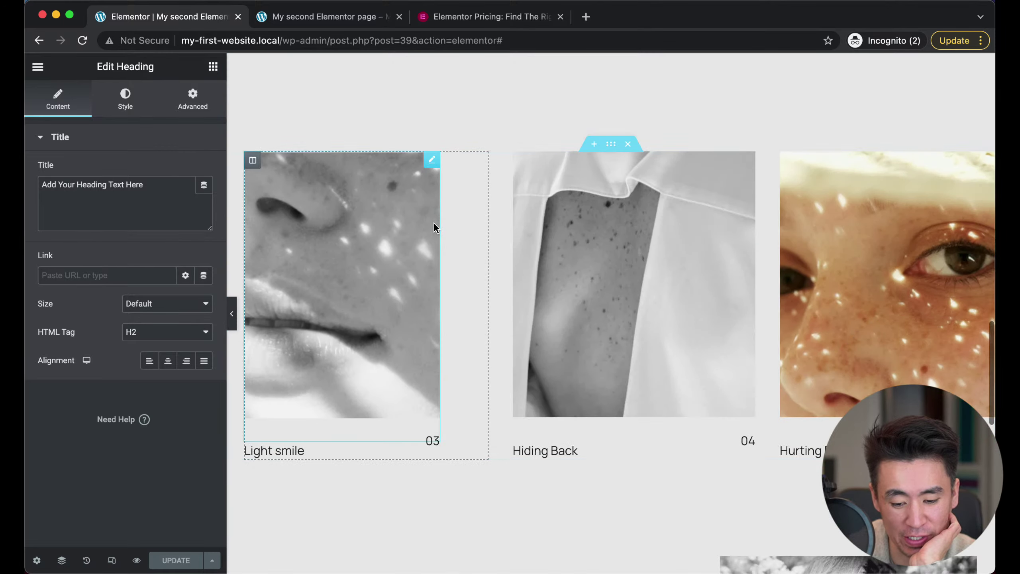
scroll(434, 222, up, 15)
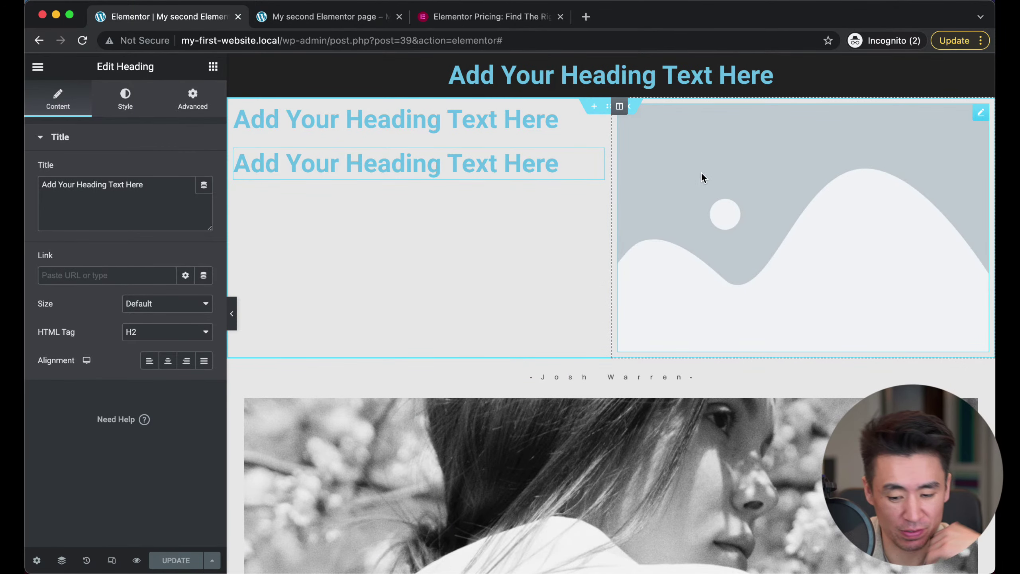
Replace the placeholder image beside the two headings with the tomato salad photo from the media library
click(980, 117)
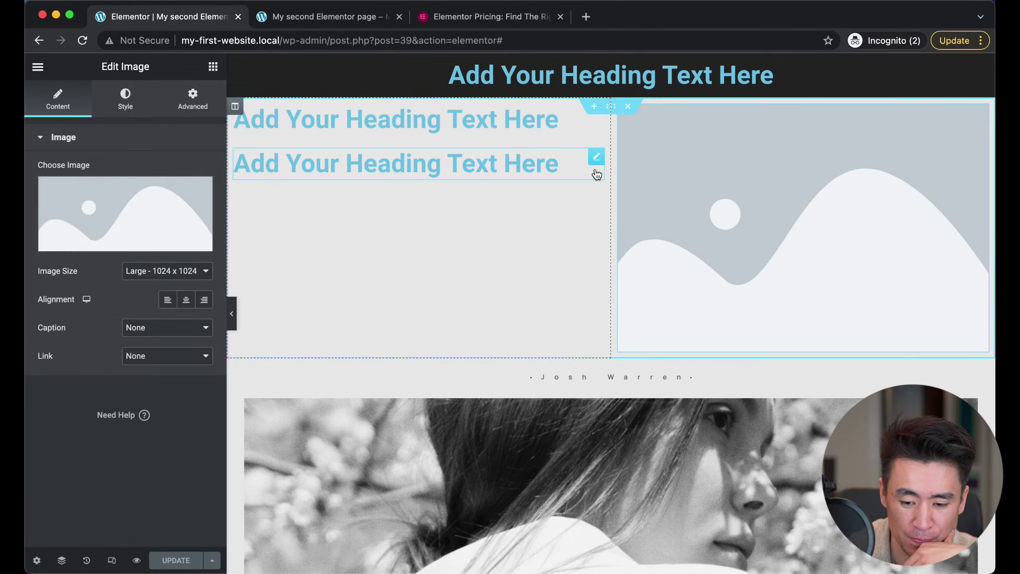
click(108, 217)
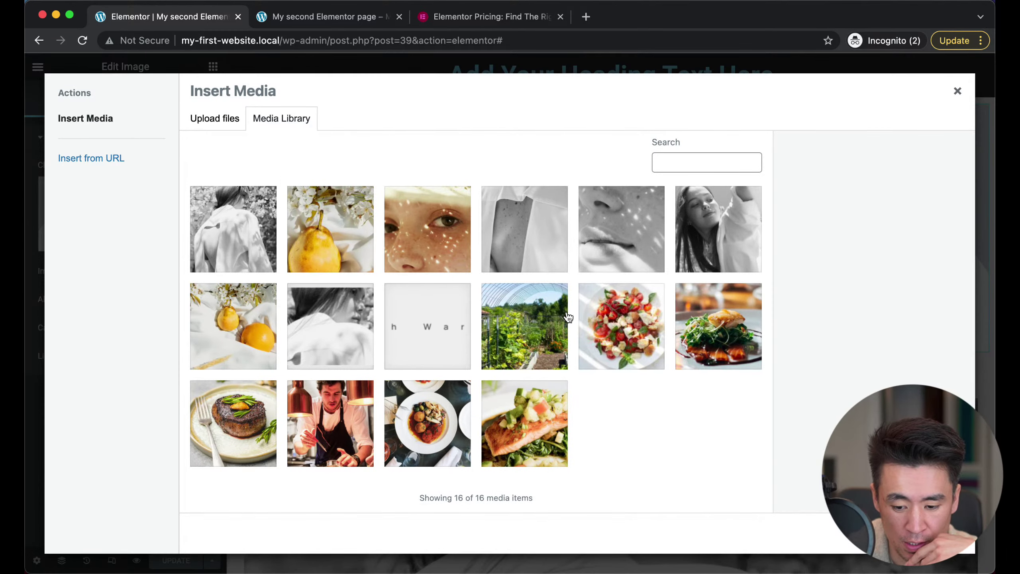
click(606, 316)
click(932, 533)
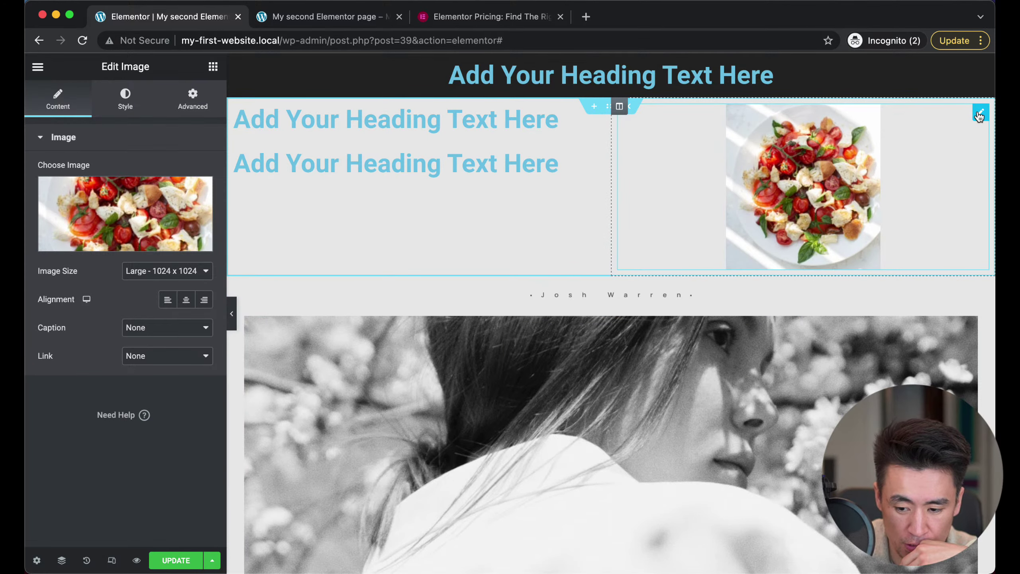
Set the entrance animation of the section with the two headings and the salad photo to Zoom In
click(610, 104)
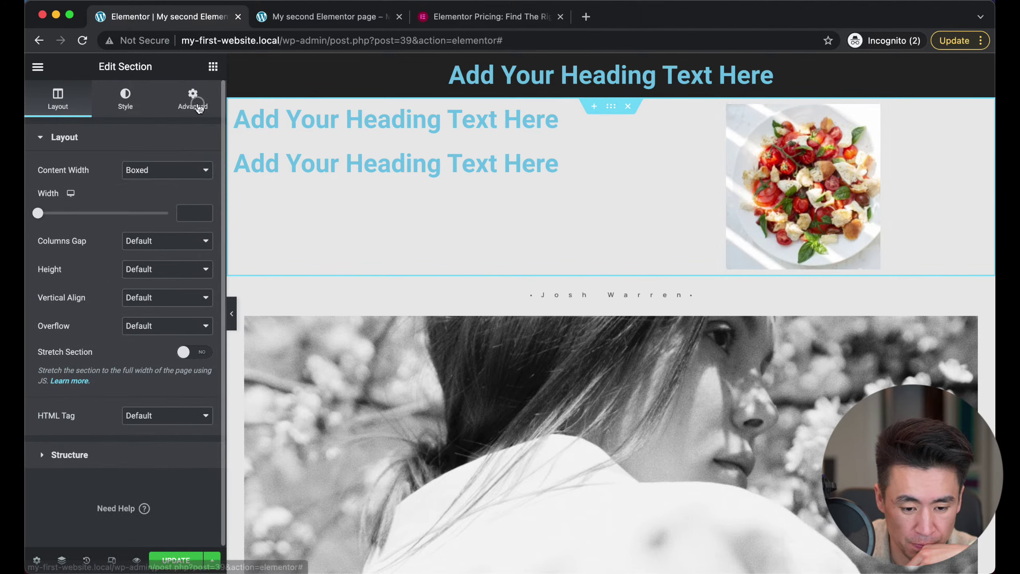
click(196, 105)
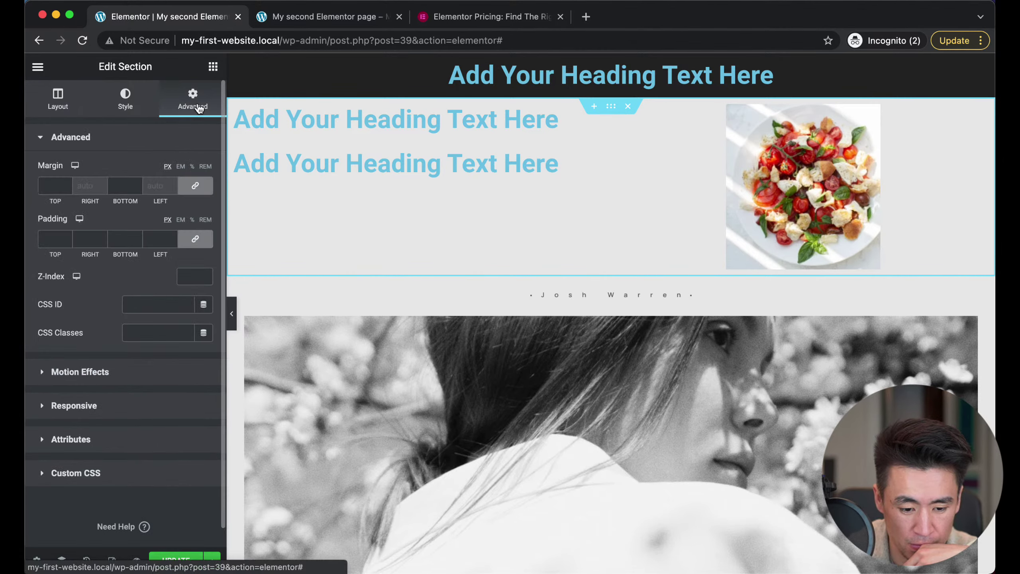
click(37, 375)
click(46, 375)
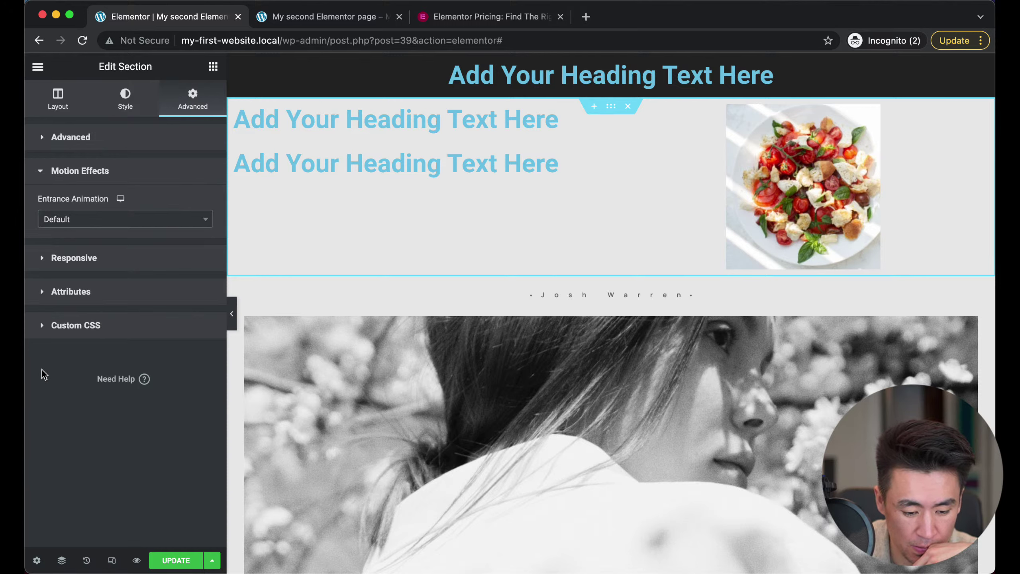
click(136, 224)
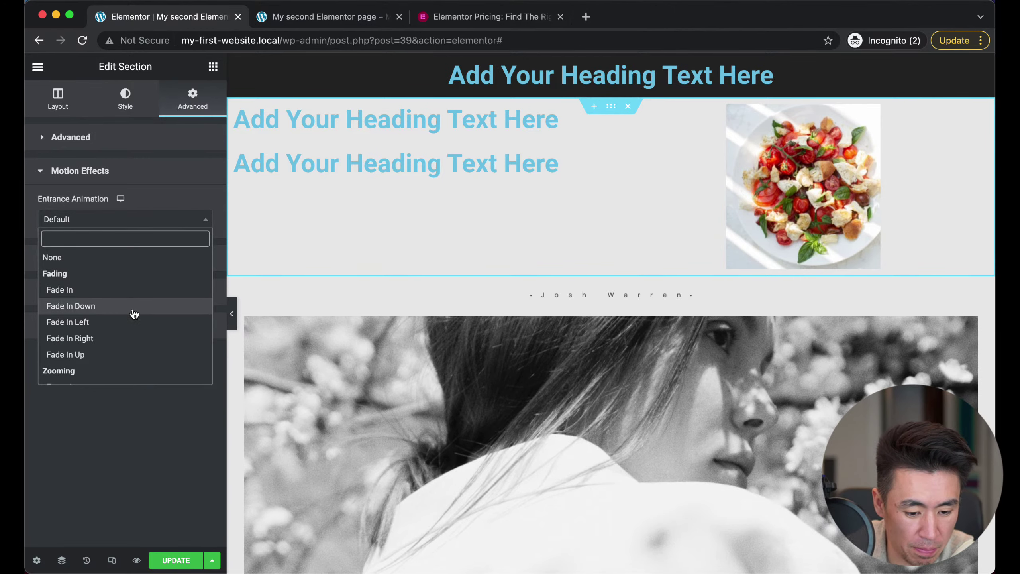
scroll(133, 322, down, 5)
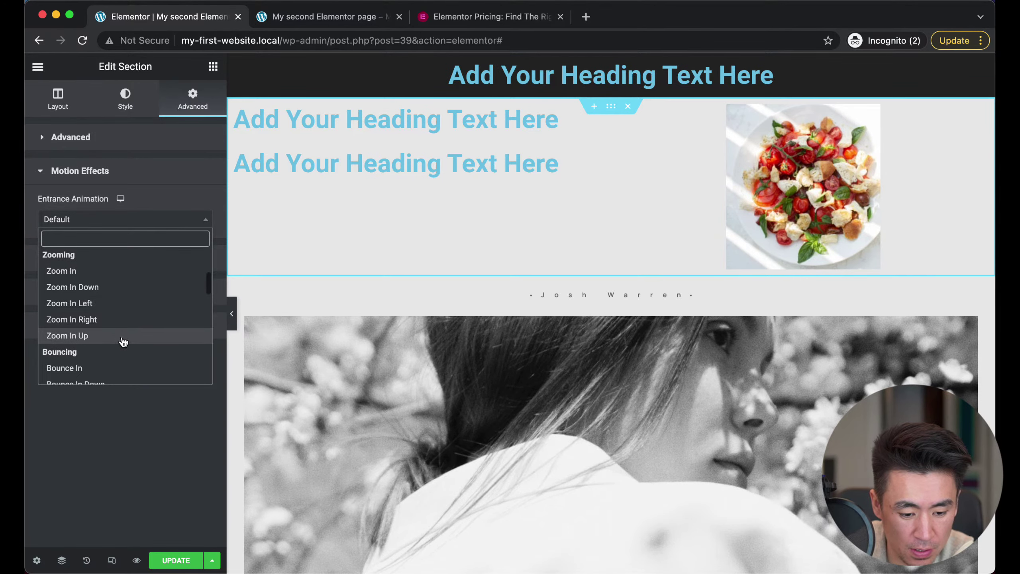
click(92, 271)
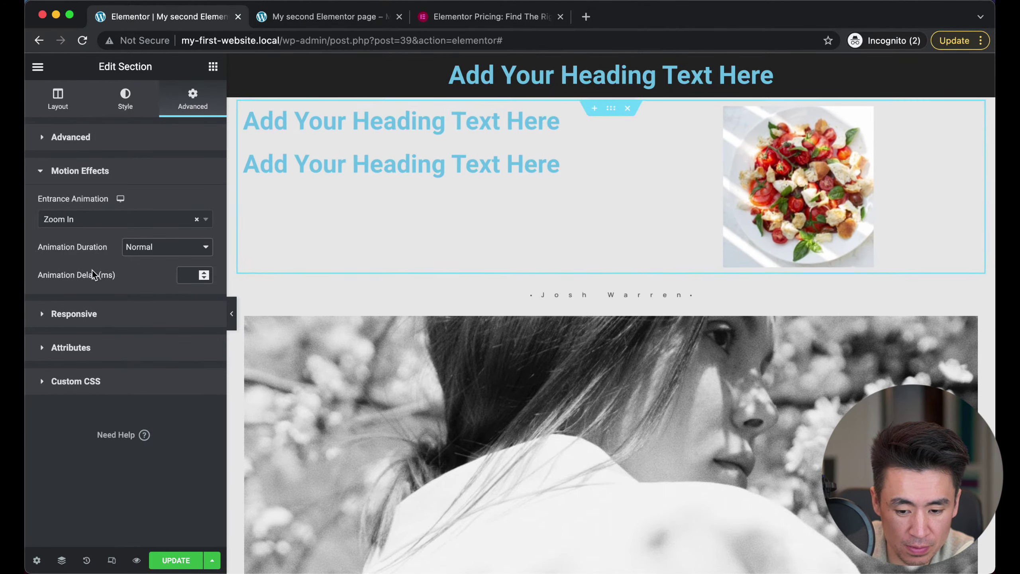
Update the page, then reload its live version to check the section's entrance animation and the photo sections
click(181, 551)
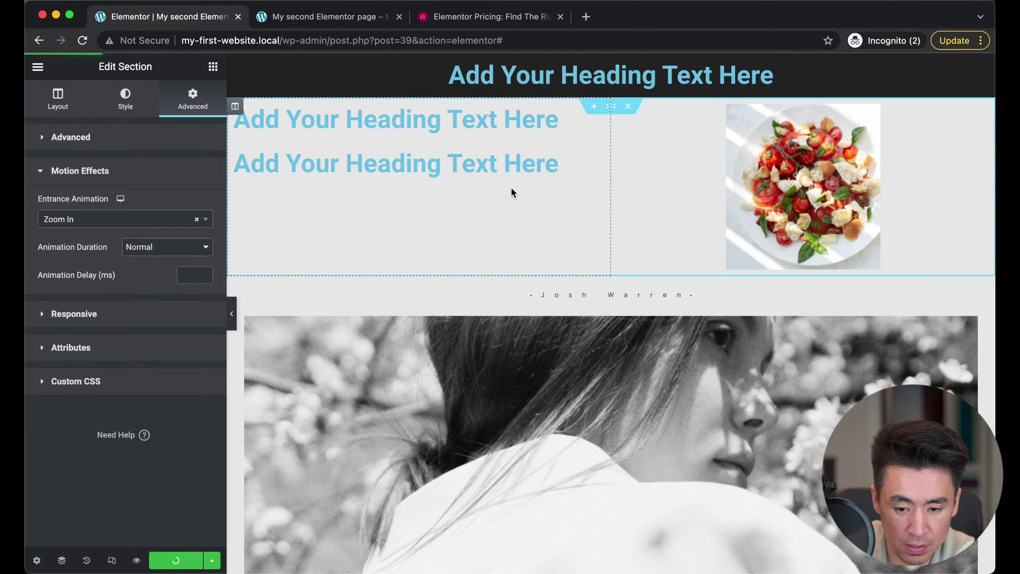
click(309, 15)
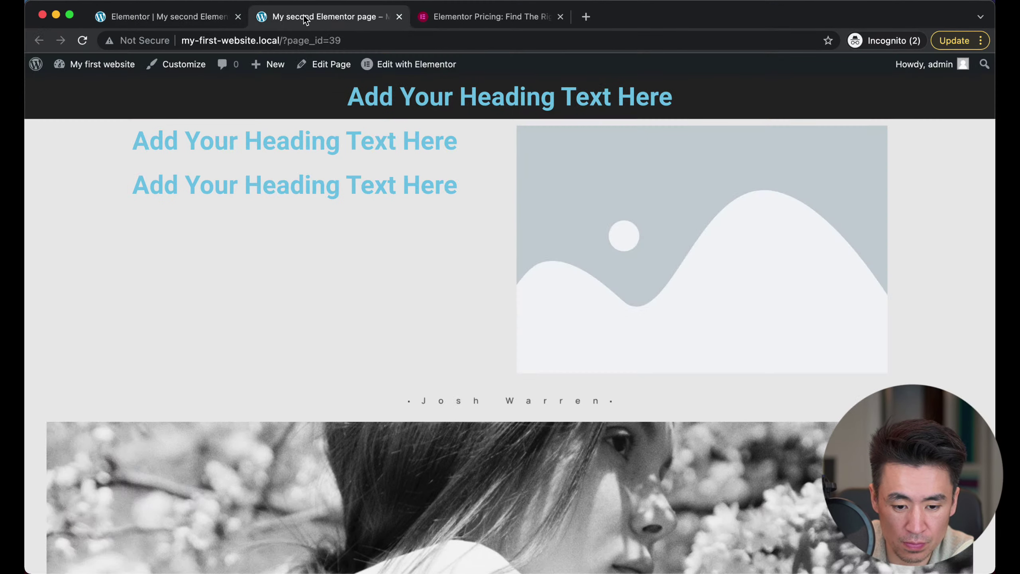
click(83, 40)
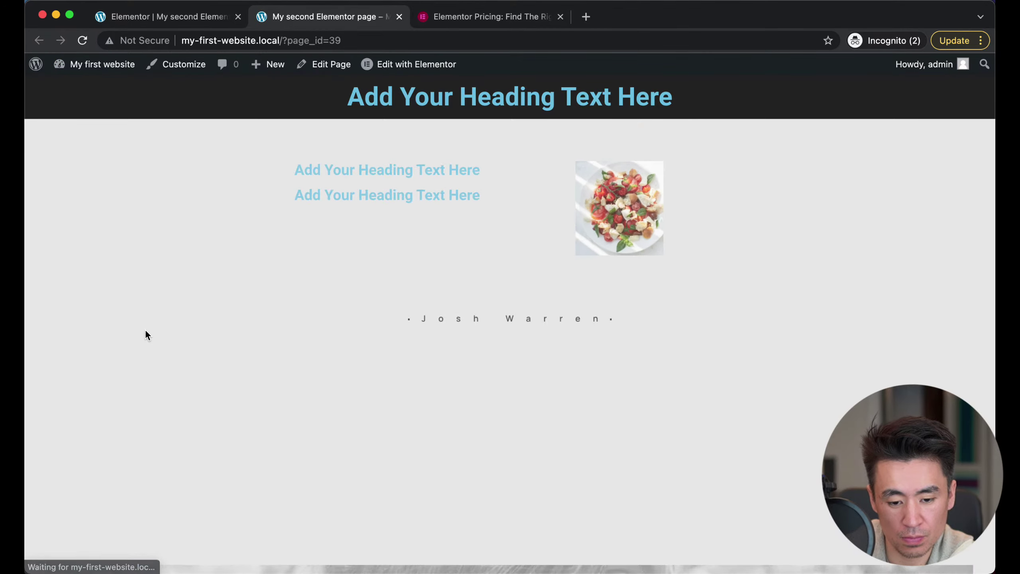
scroll(146, 334, down, 15)
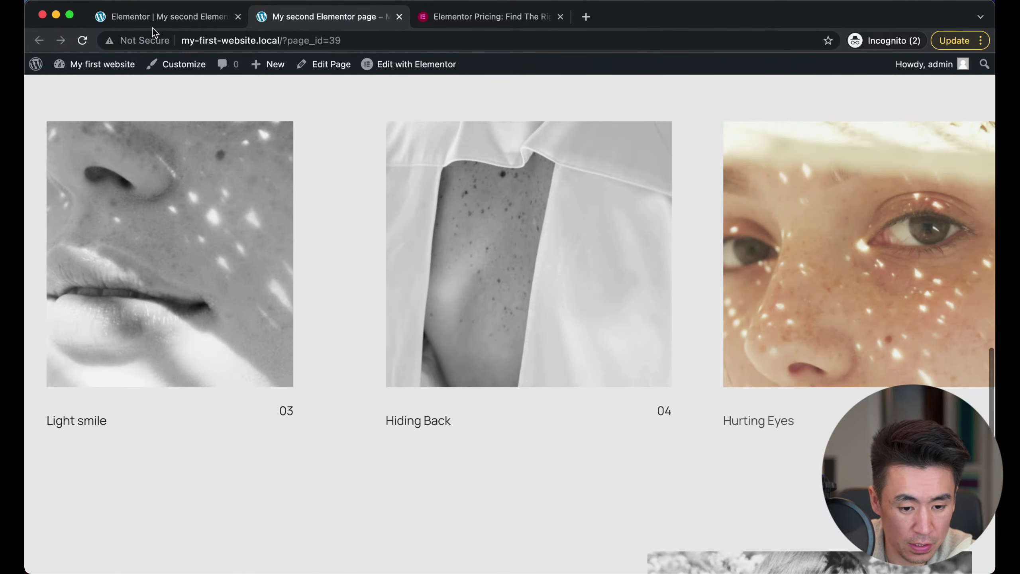
Back in the page editor, change the text color of the lower of the two headings to dark purple
click(144, 18)
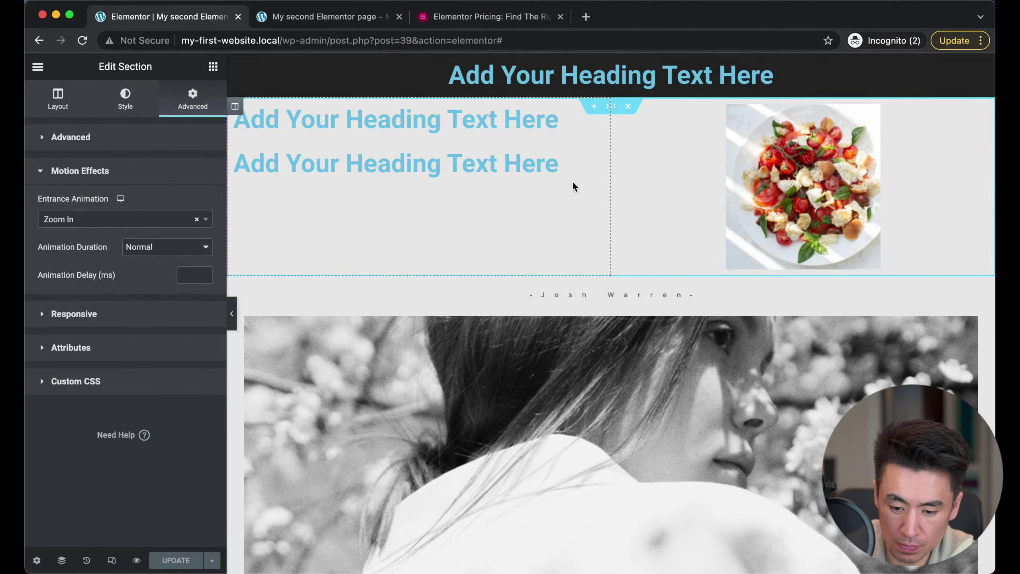
click(123, 104)
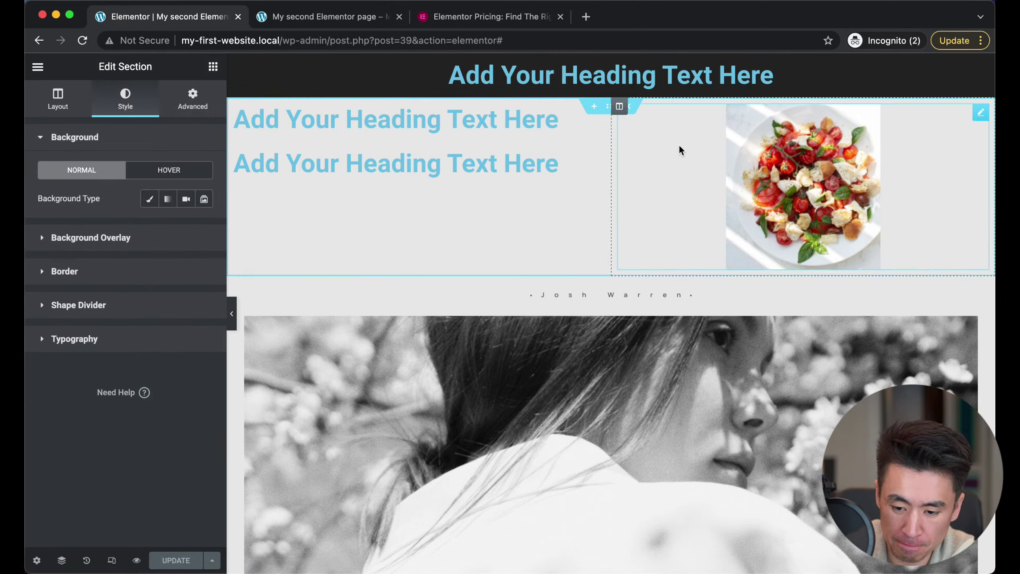
click(593, 158)
click(125, 104)
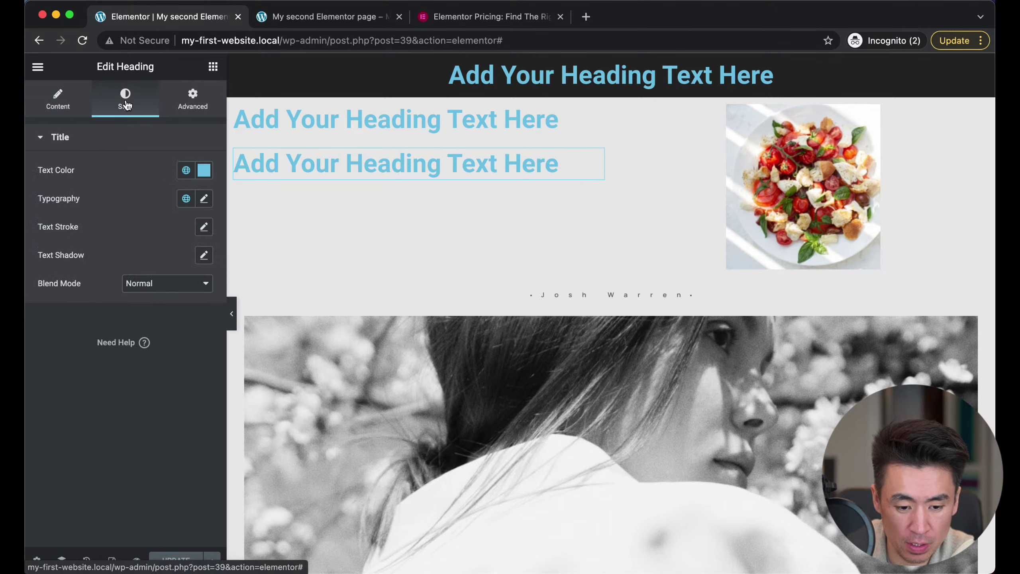
click(205, 171)
click(146, 279)
click(162, 343)
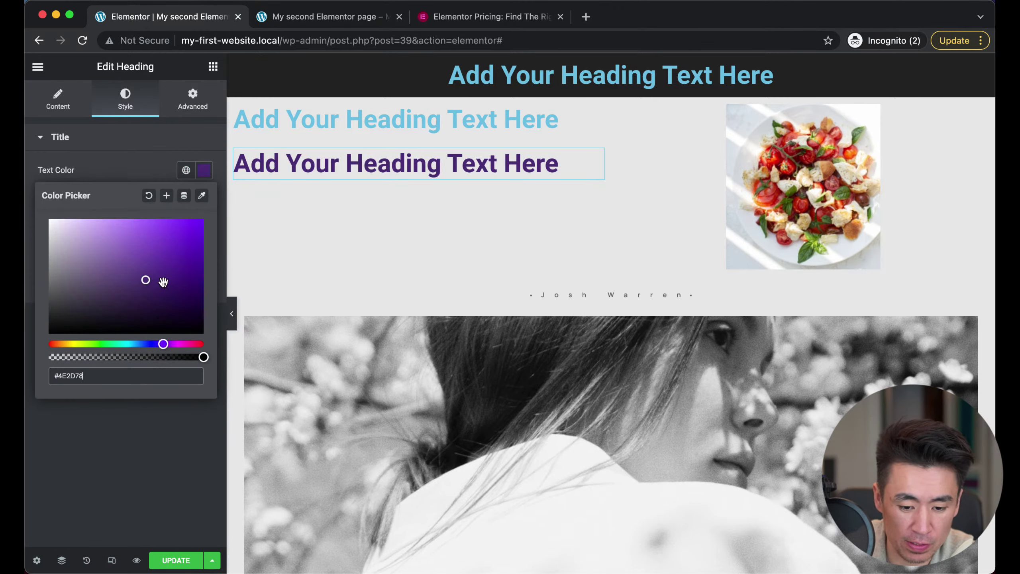
click(162, 281)
click(129, 170)
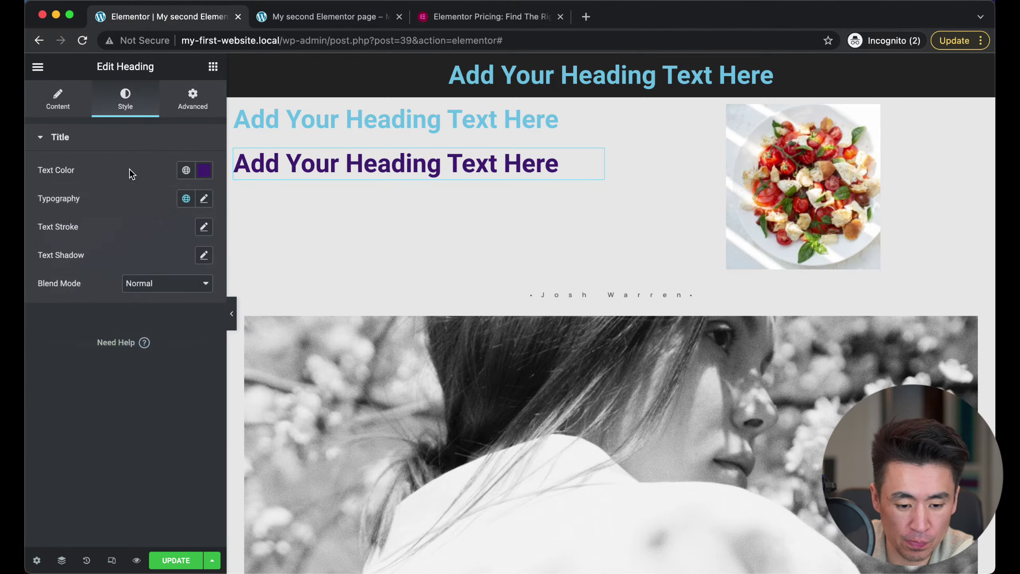
Browse the font families for the dark purple heading, keep Roboto, and set its font size to 70 px
click(204, 199)
click(197, 262)
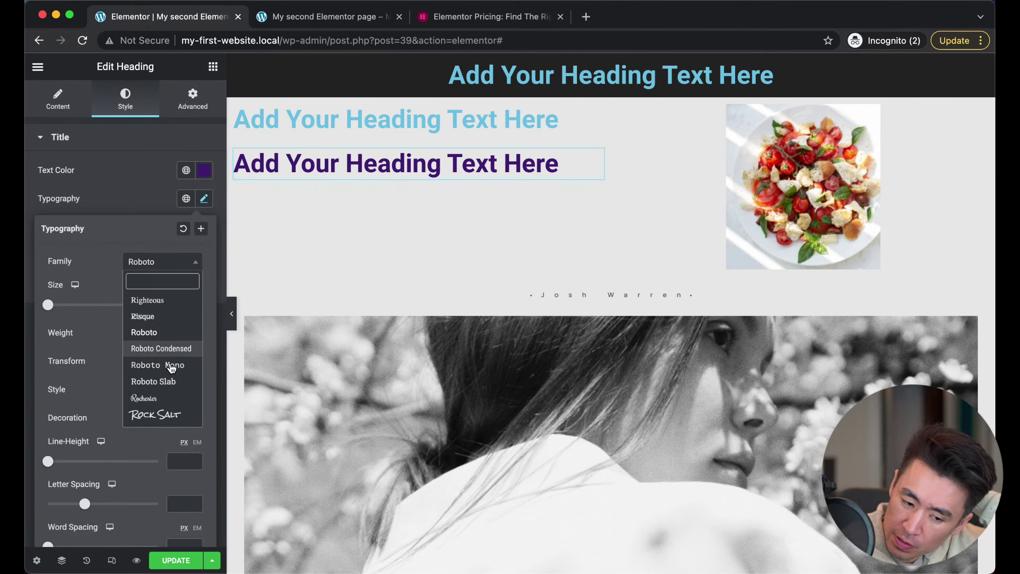
scroll(171, 367, down, 20)
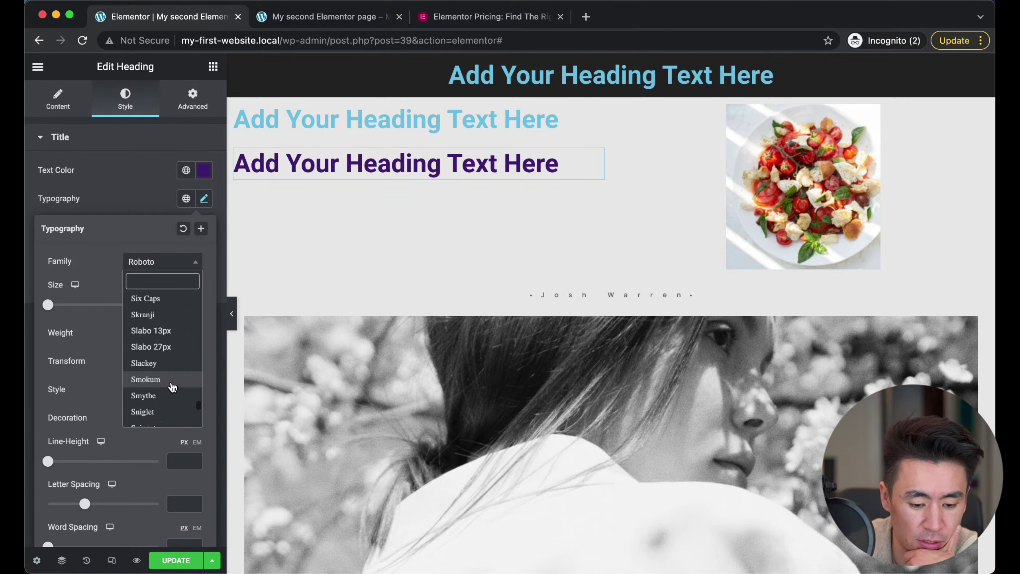
scroll(172, 386, down, 10)
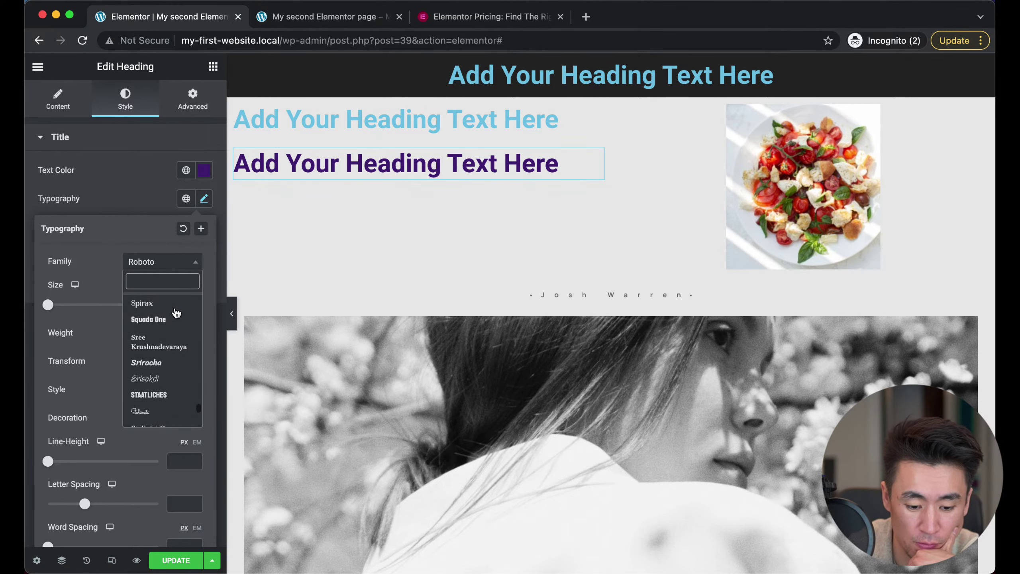
scroll(176, 313, down, 10)
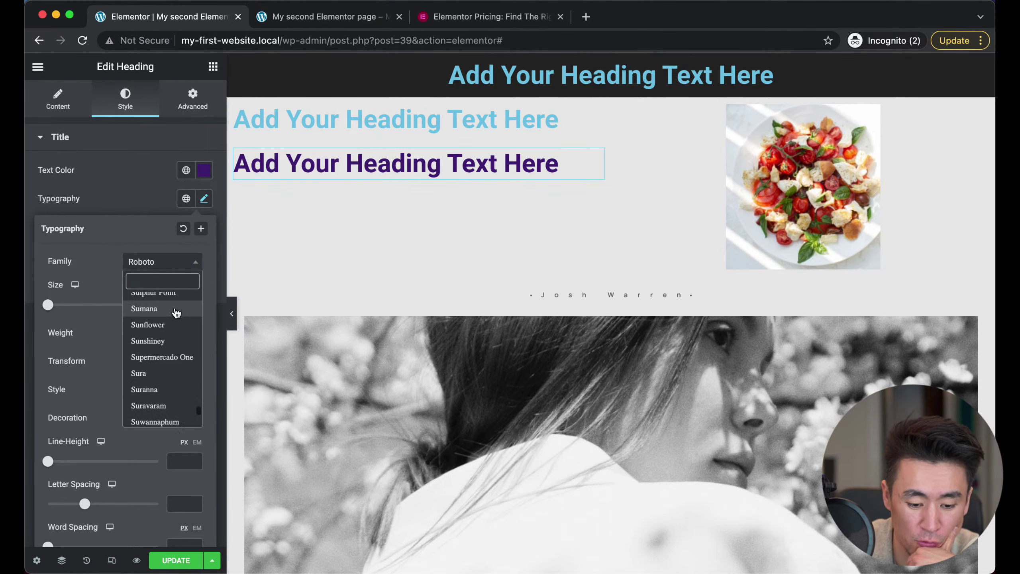
click(107, 243)
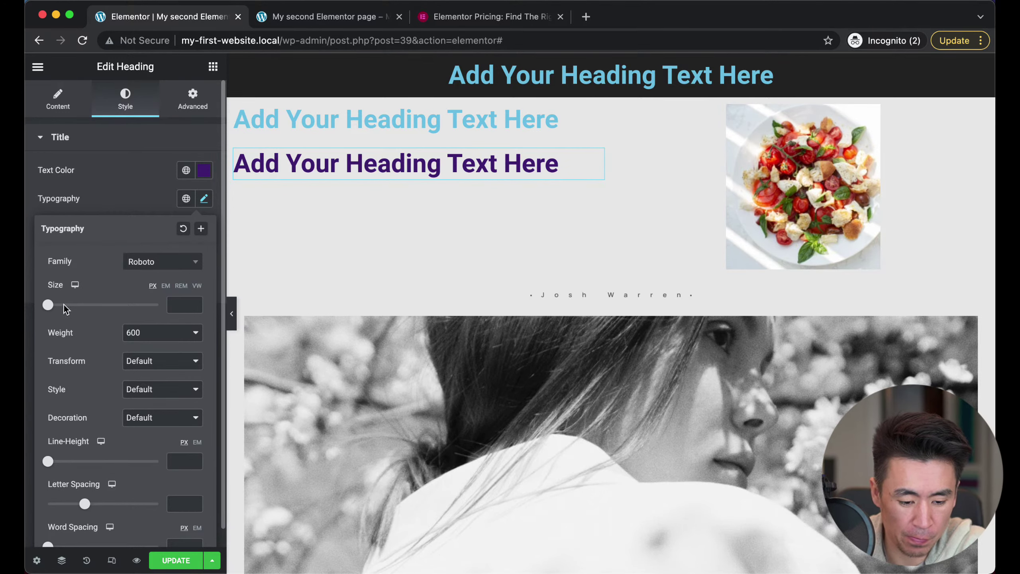
drag(47, 305, 85, 304)
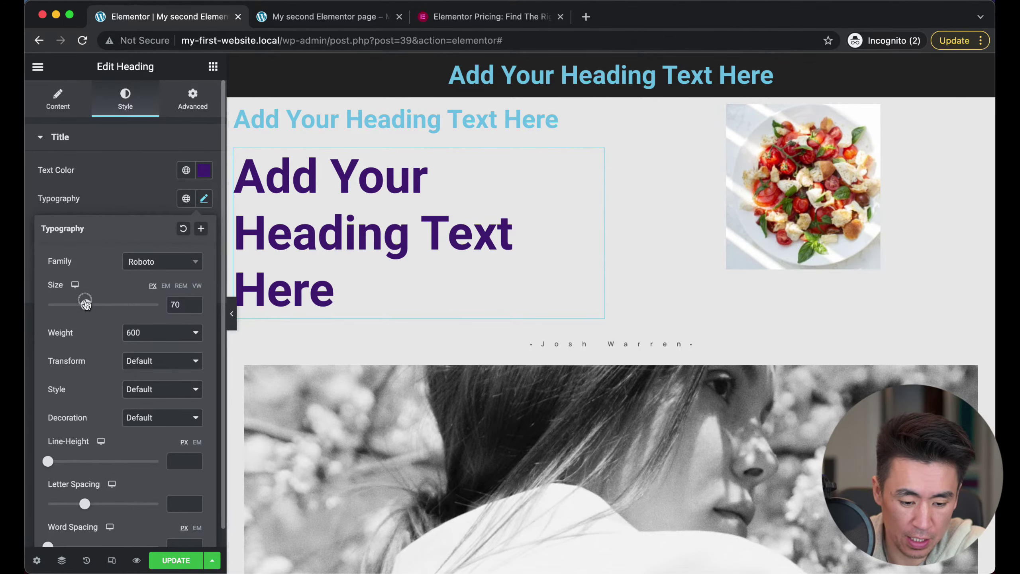
Set the font weight of the dark purple heading to 400
click(175, 338)
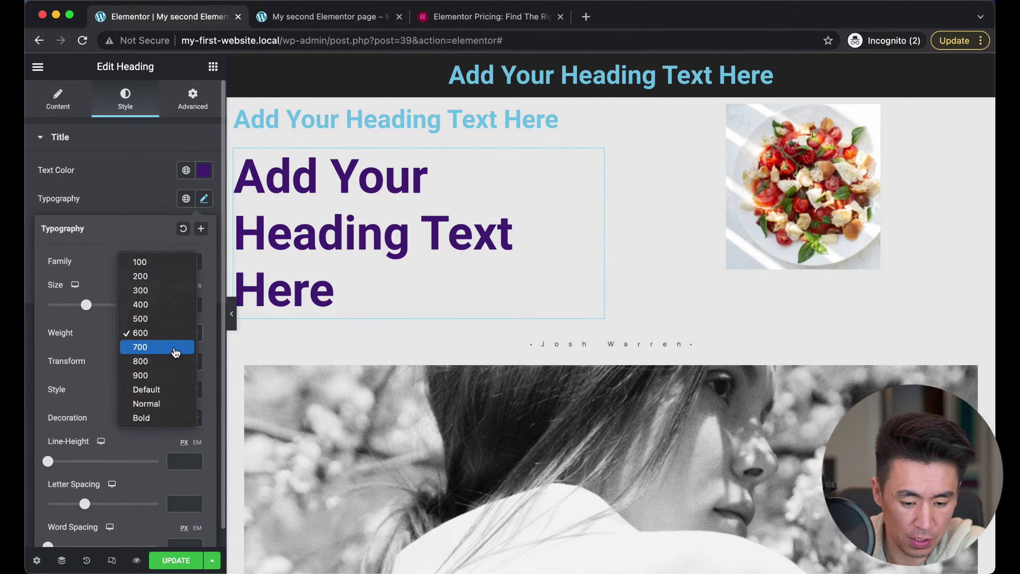
click(174, 348)
click(164, 335)
click(161, 290)
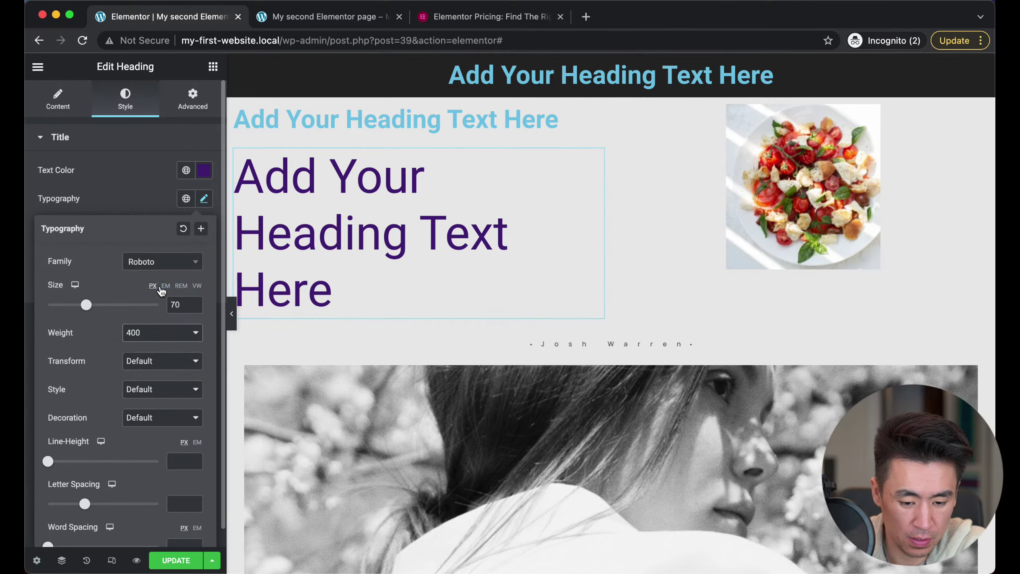
click(125, 195)
Give the dark purple heading a 3 px text stroke in grey #999999
click(203, 227)
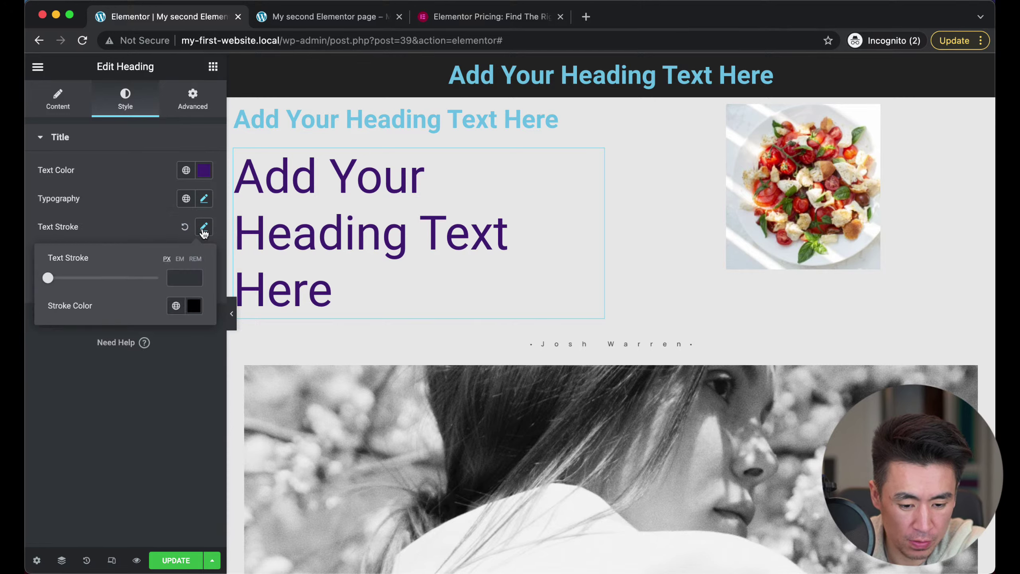
drag(49, 279, 81, 278)
click(194, 306)
drag(153, 395, 108, 400)
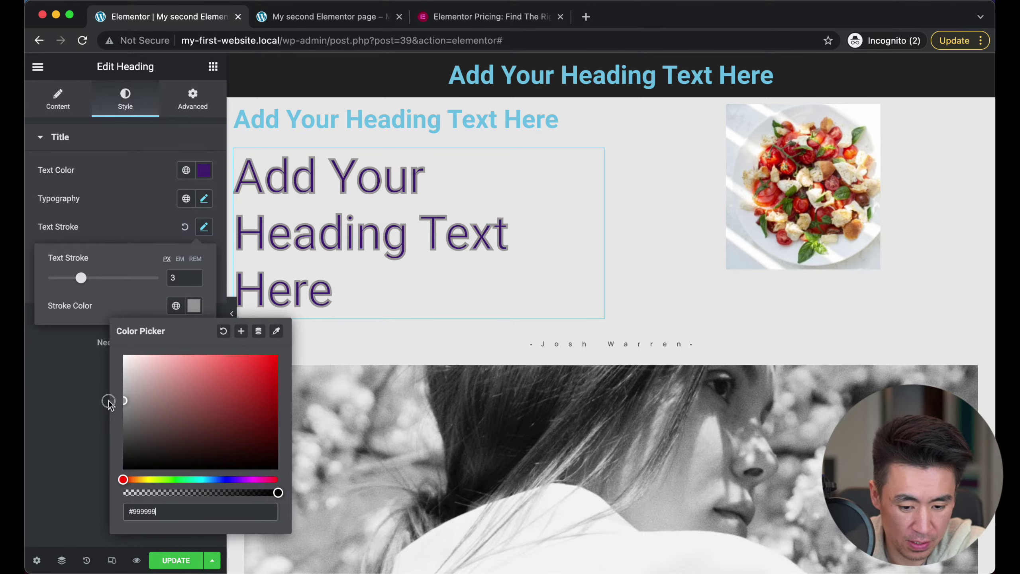
click(60, 320)
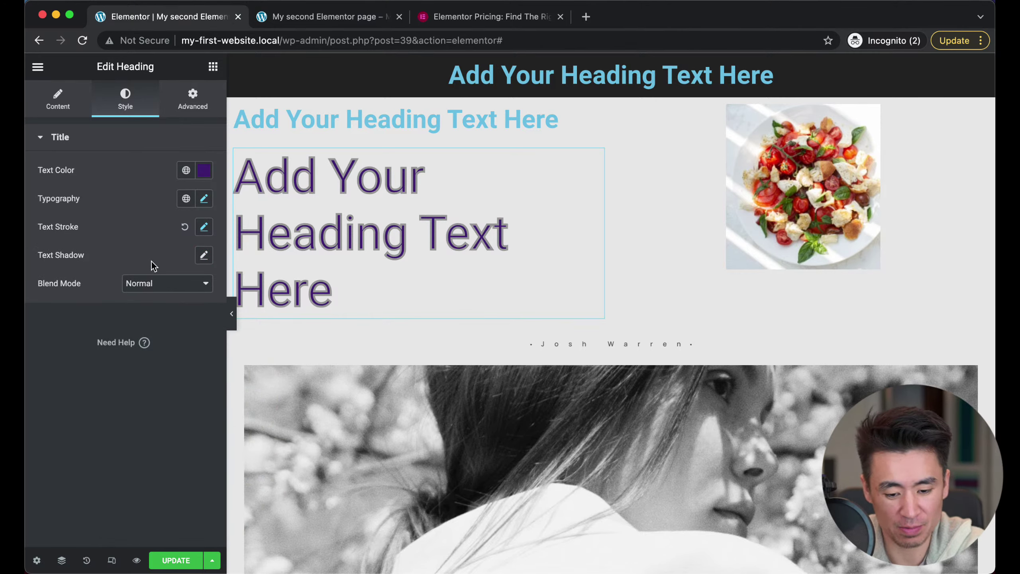
Add a text shadow to the dark purple heading with a horizontal offset of 15
click(204, 256)
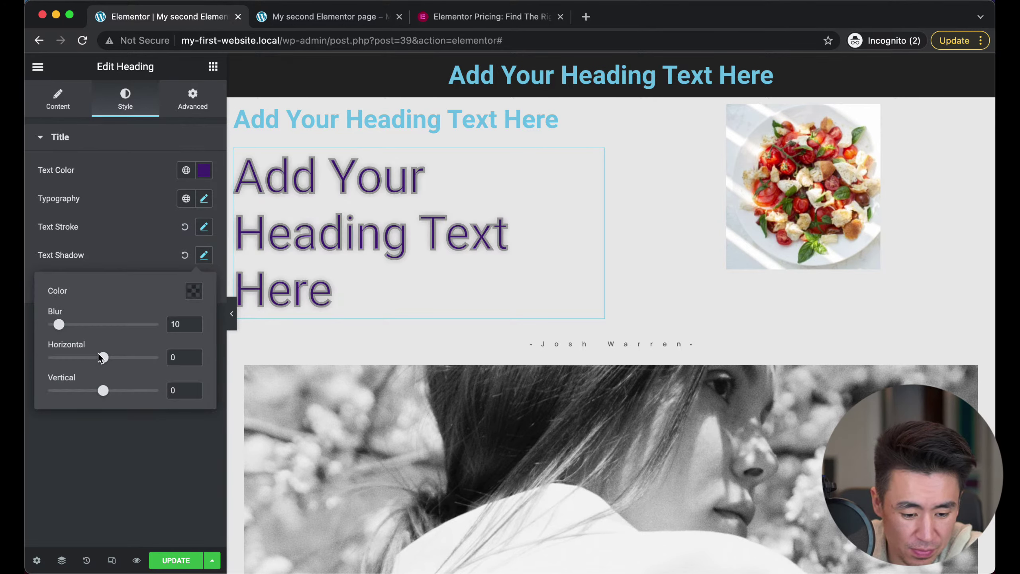
drag(105, 358, 112, 357)
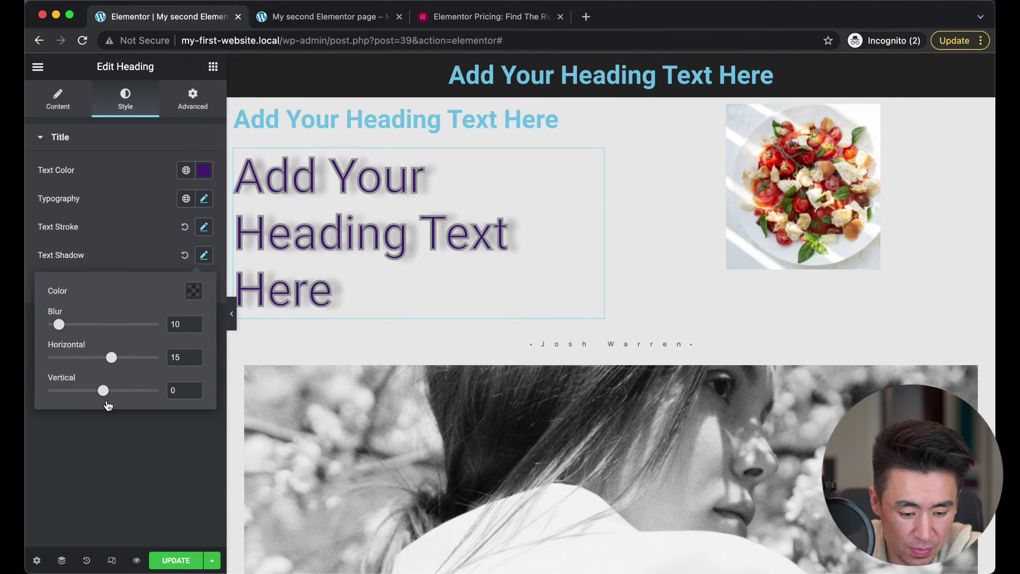
click(109, 476)
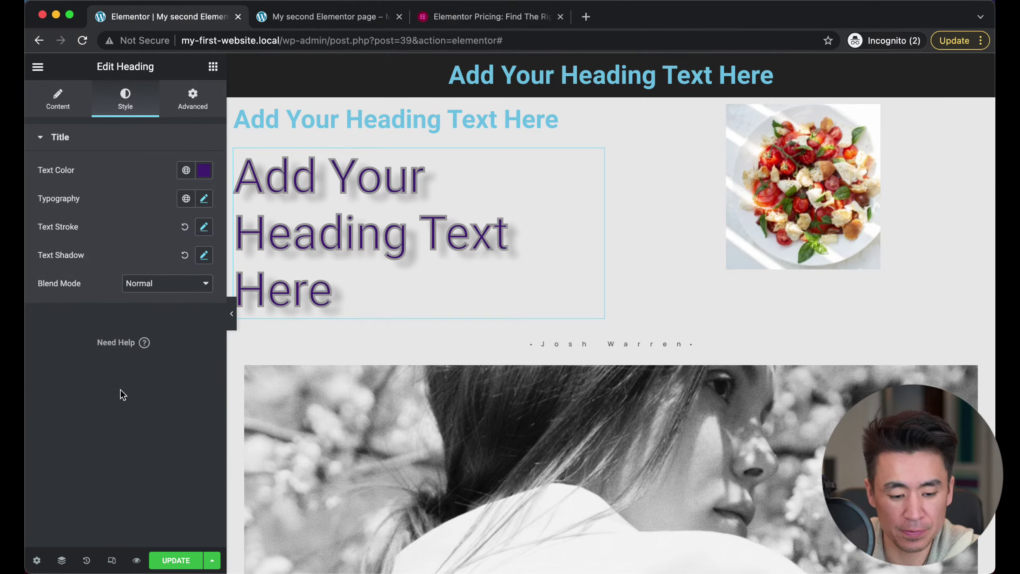
Try the Overlay and Luminosity blend modes on the dark purple heading and return it to Normal
click(148, 286)
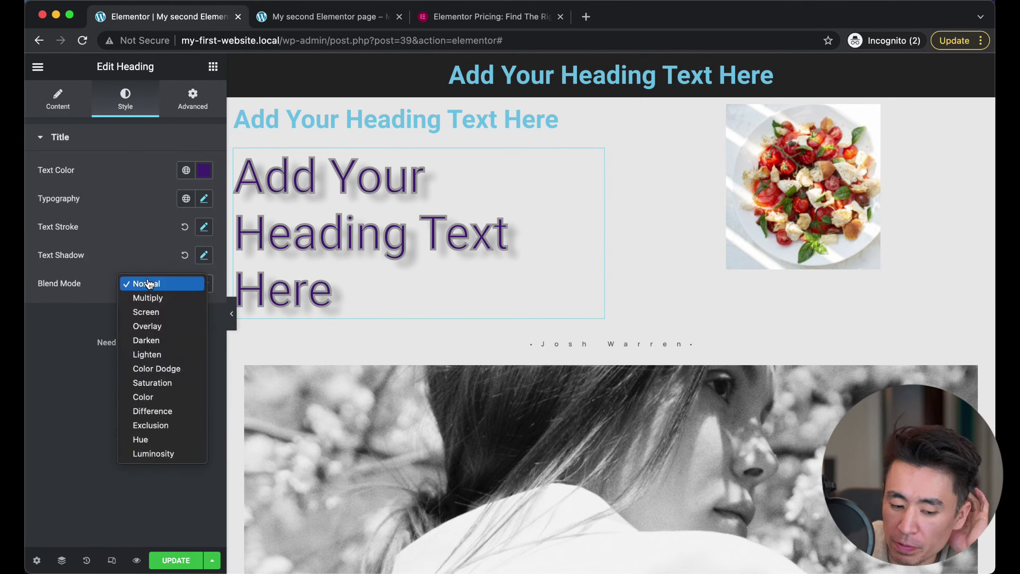
click(145, 326)
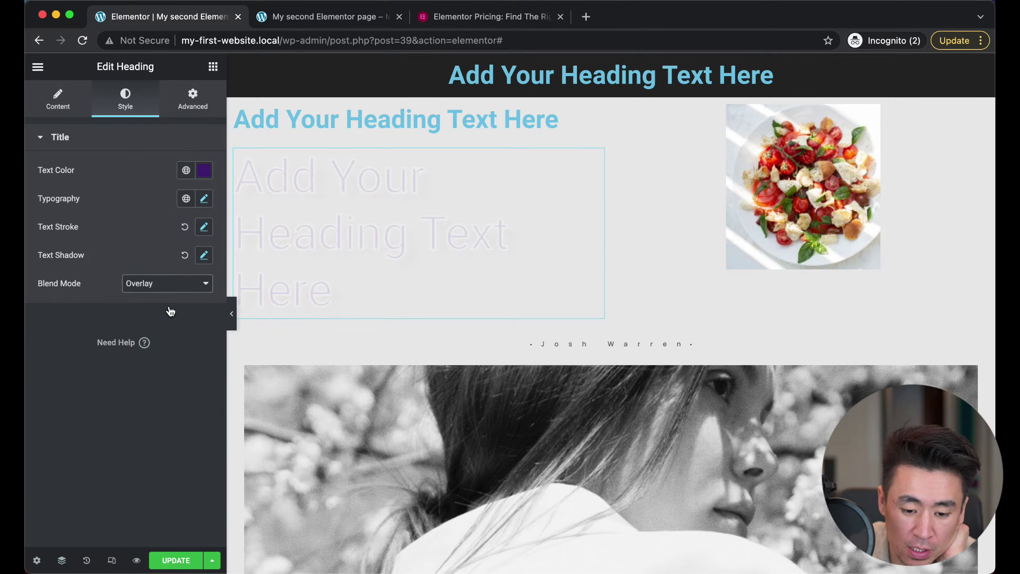
click(153, 287)
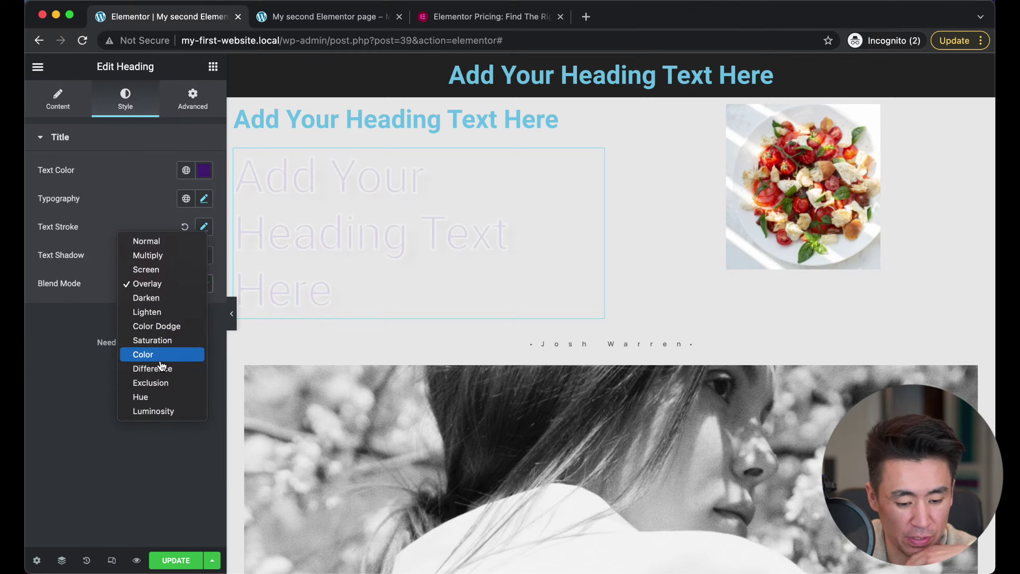
click(159, 411)
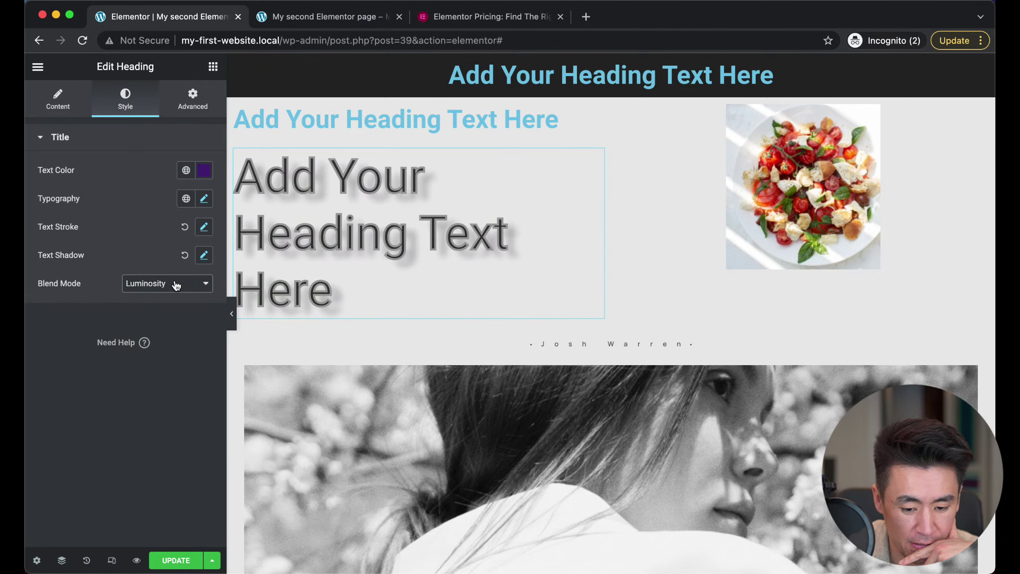
click(175, 285)
click(161, 112)
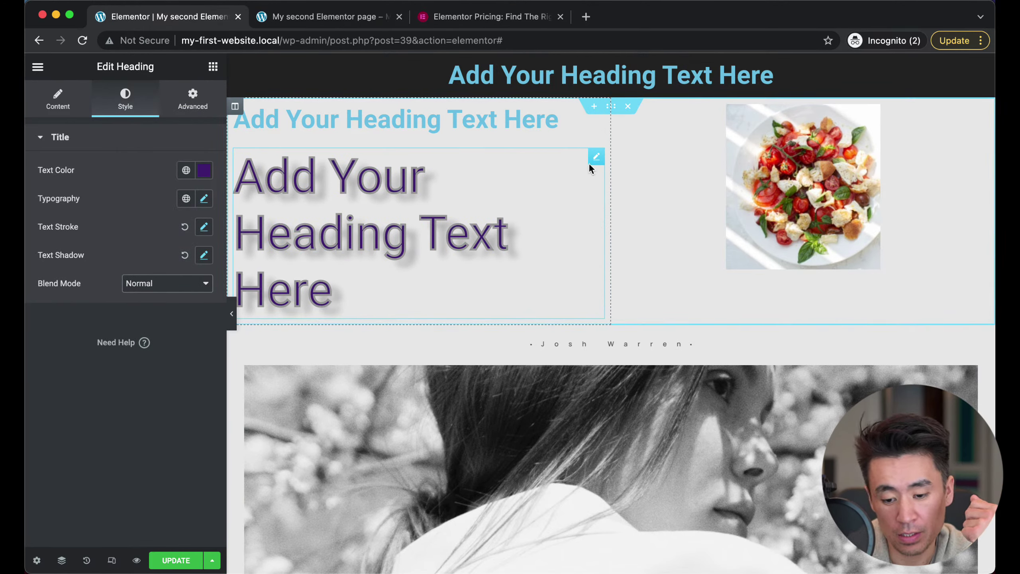
click(193, 100)
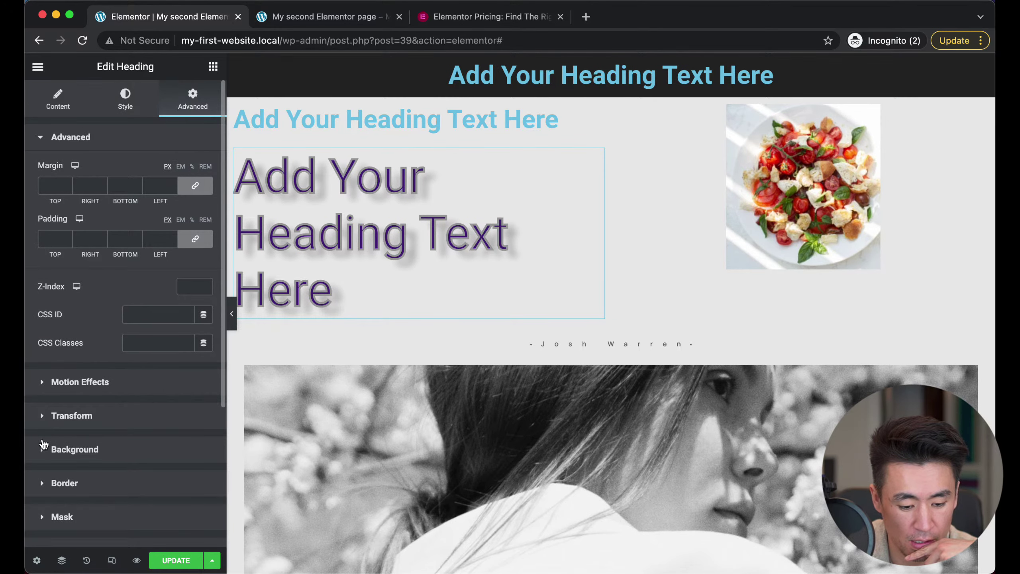
scroll(52, 374, down, 5)
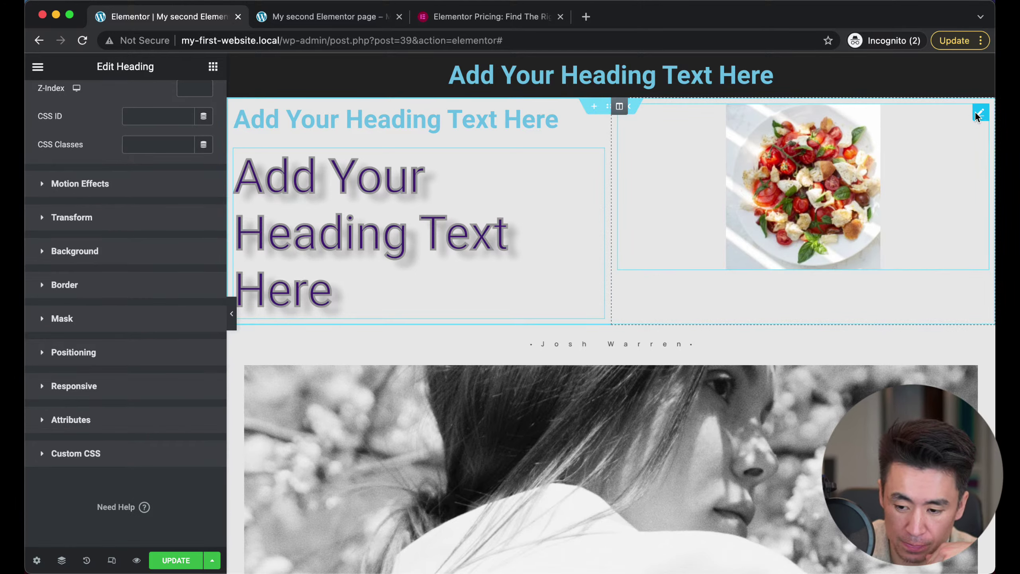
Replace the salad photo with hero-pic-1.jpg from the media library and widen the image's column toward the headings
click(981, 113)
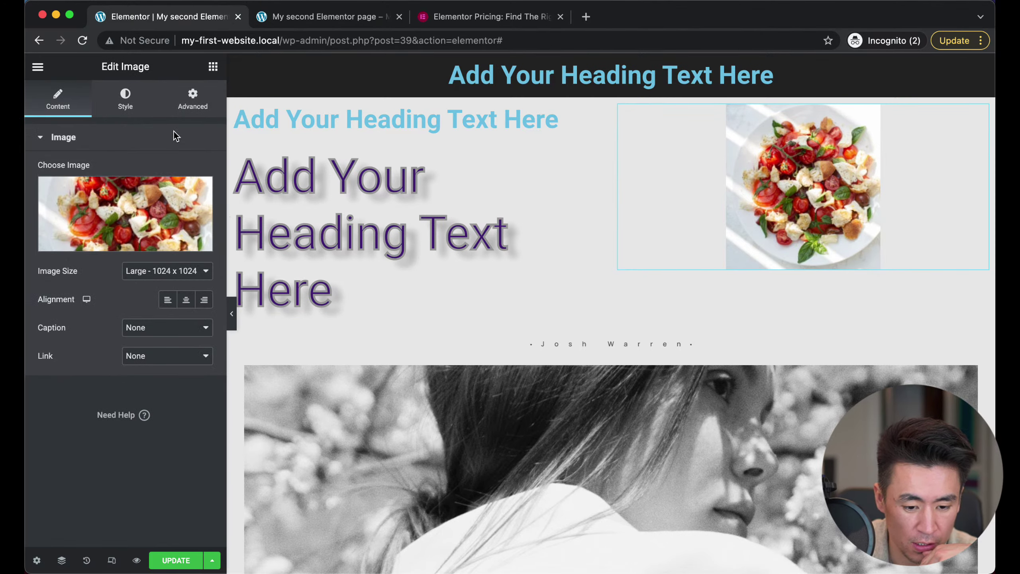
click(107, 202)
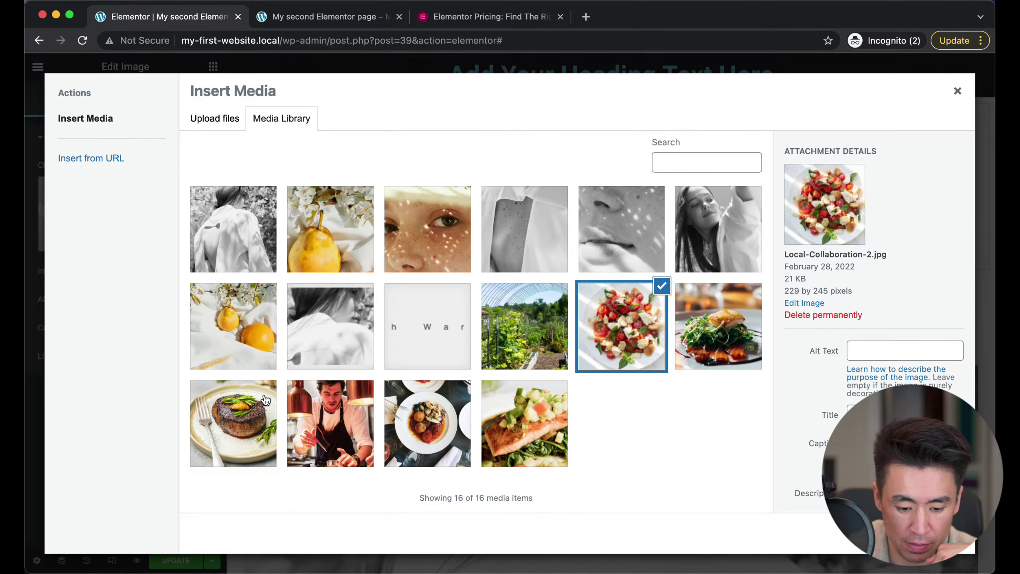
click(340, 413)
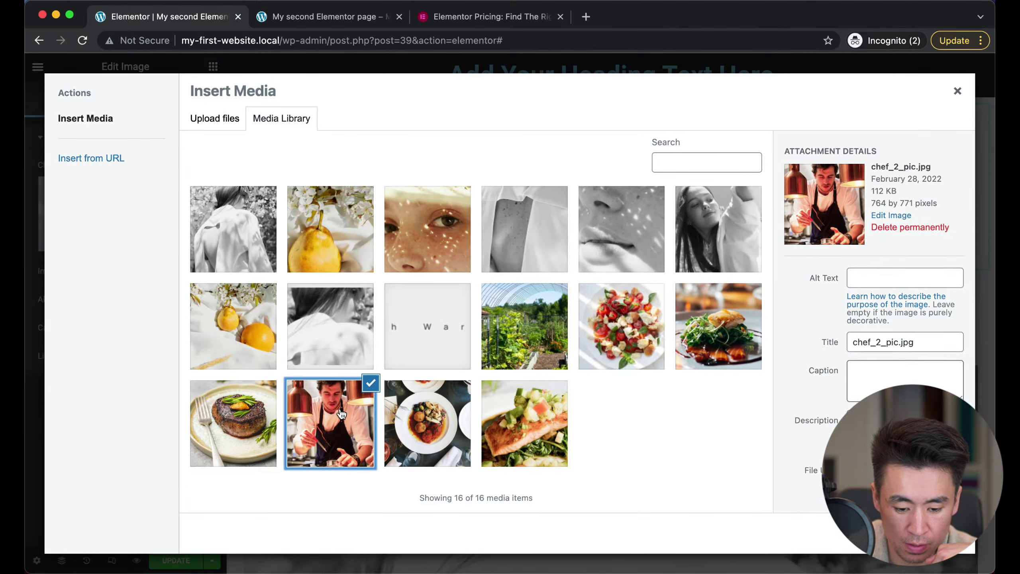
click(420, 411)
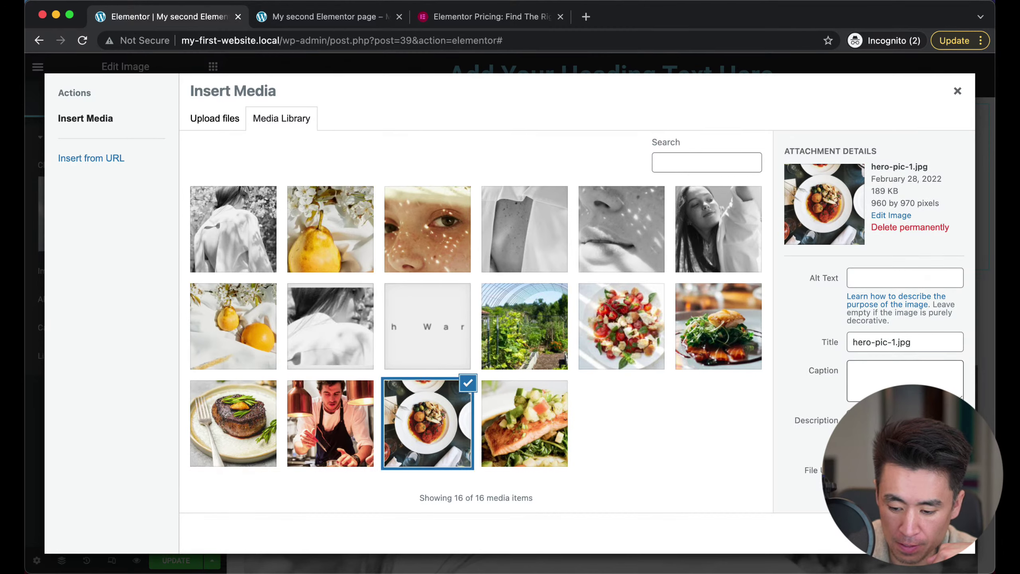
click(940, 535)
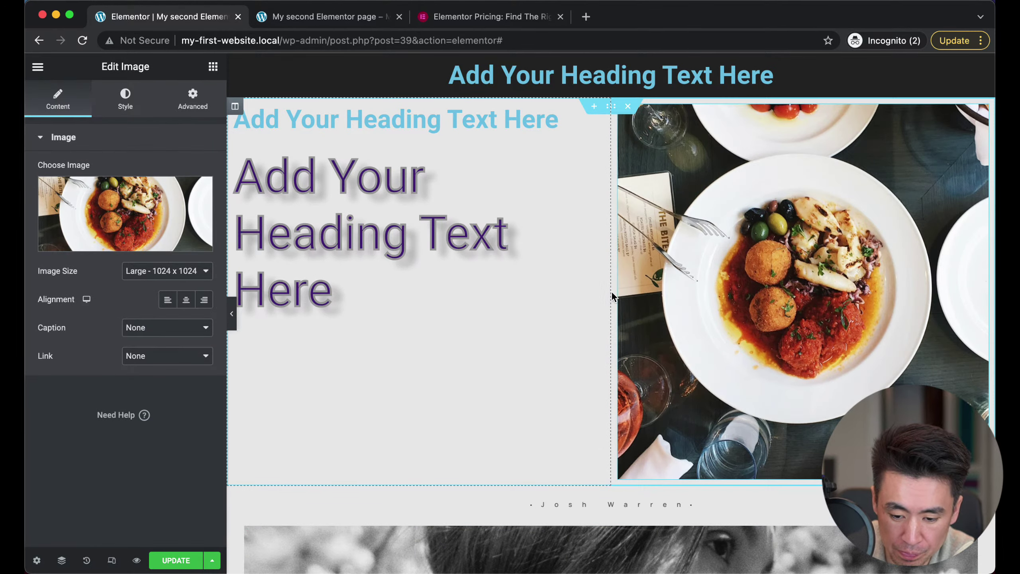
drag(608, 292, 547, 273)
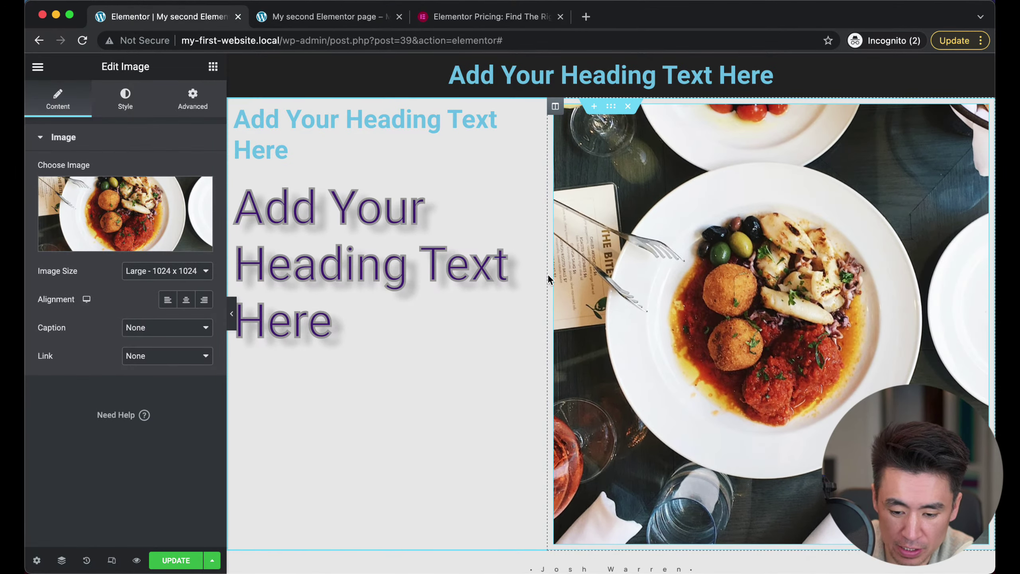
Turn on the mask for the plated dish photo
click(194, 96)
scroll(82, 419, down, 5)
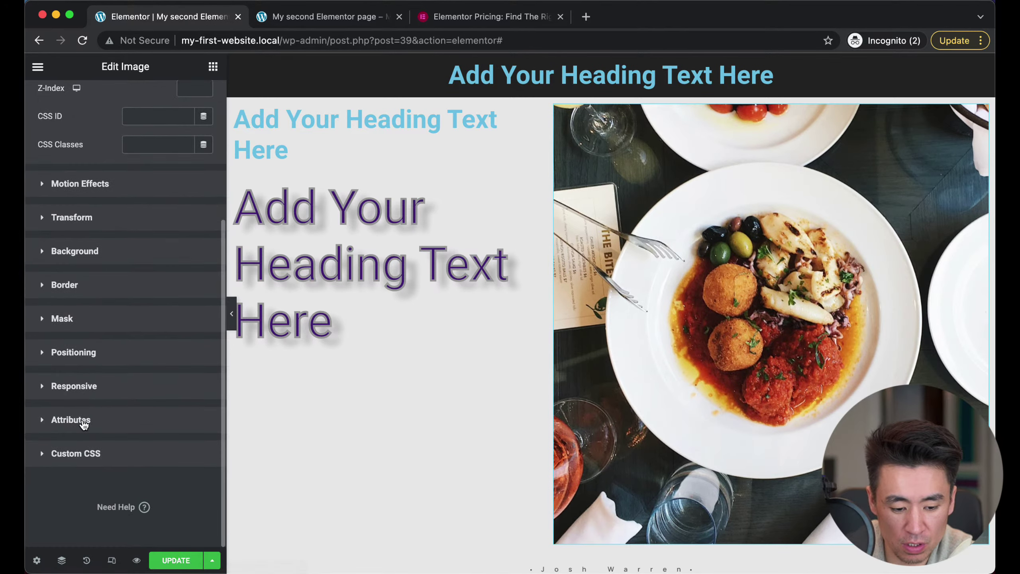
click(46, 326)
click(193, 336)
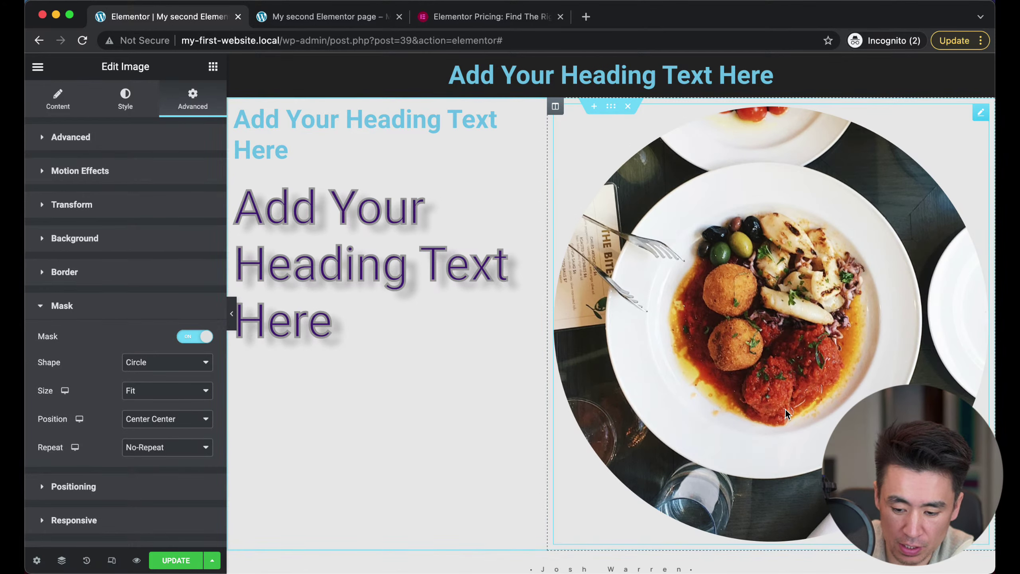
Try the Flower, Sketch and Triangle mask shapes on the plated dish photo
click(143, 363)
click(163, 377)
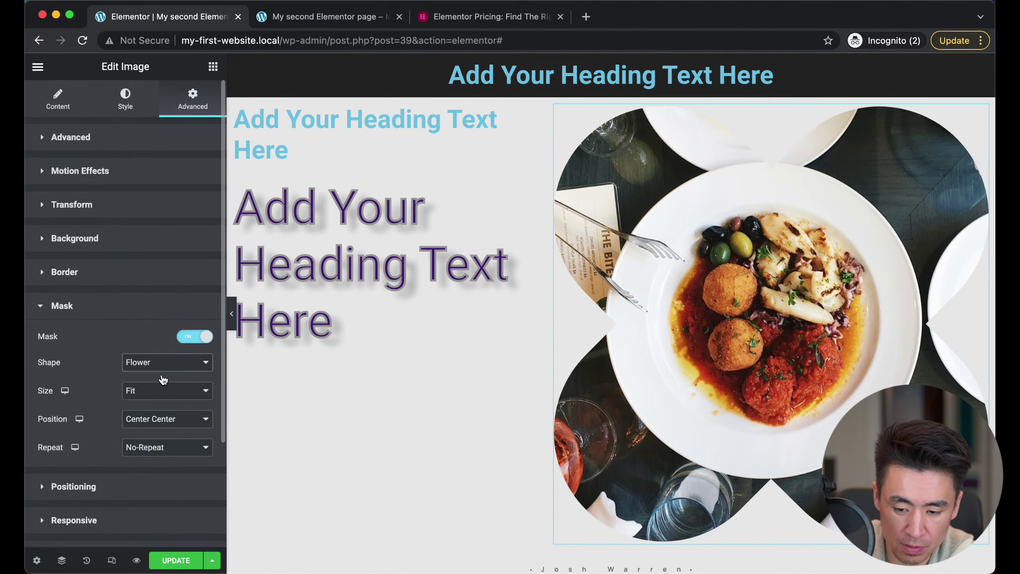
click(162, 363)
click(160, 377)
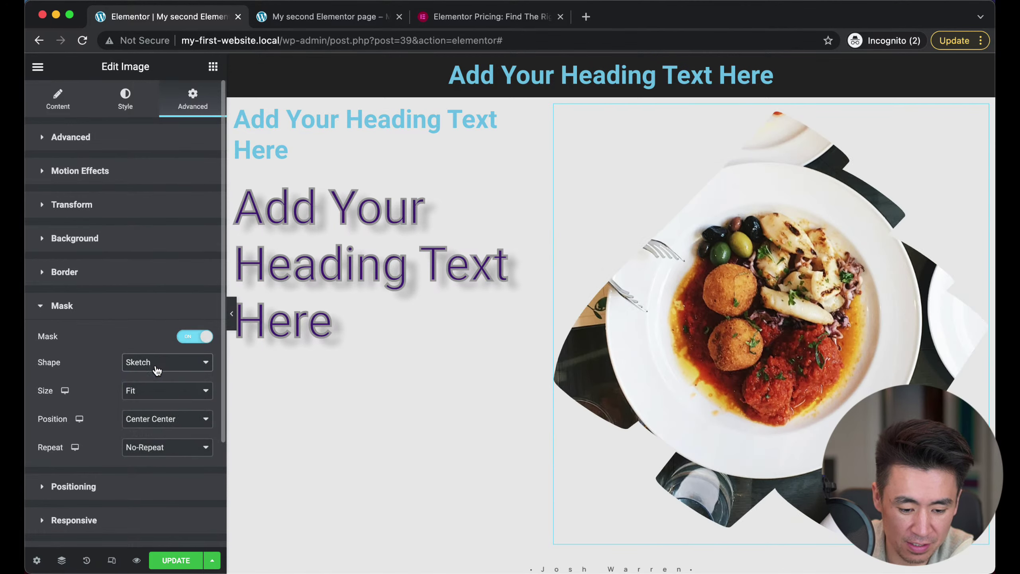
click(155, 363)
click(150, 380)
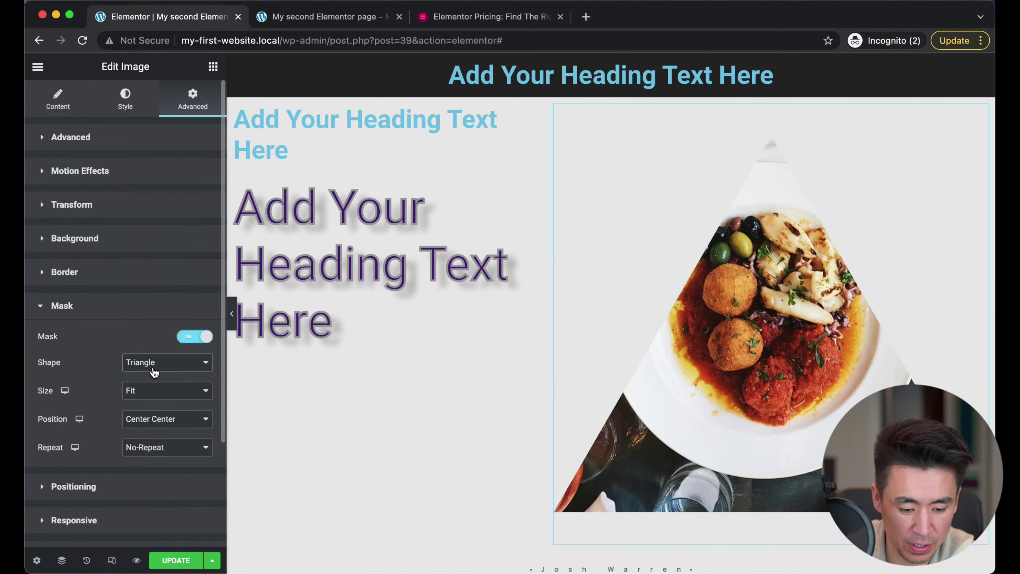
Set the mask shape of the plated dish photo to Hexagon
click(151, 365)
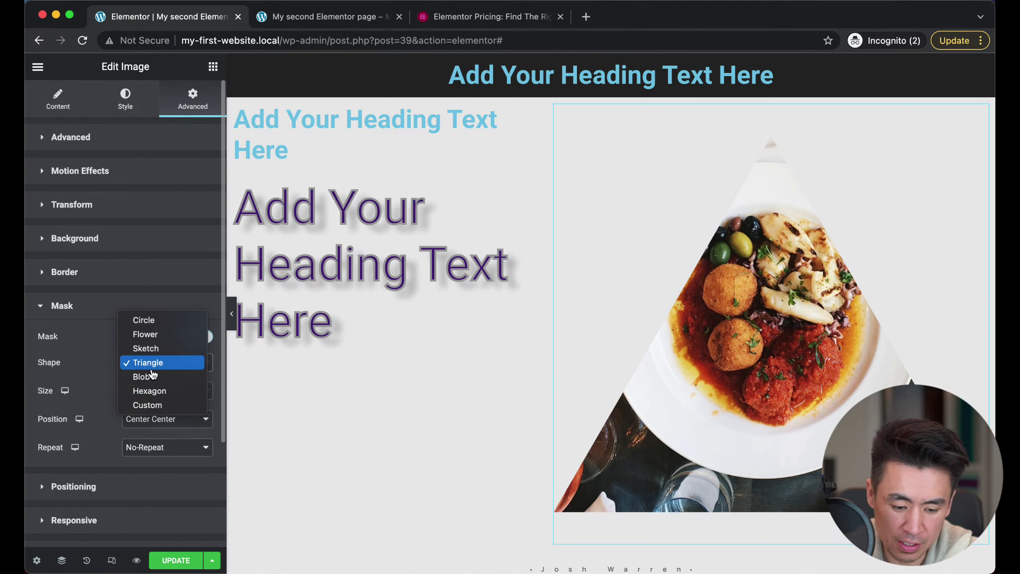
click(160, 391)
click(156, 359)
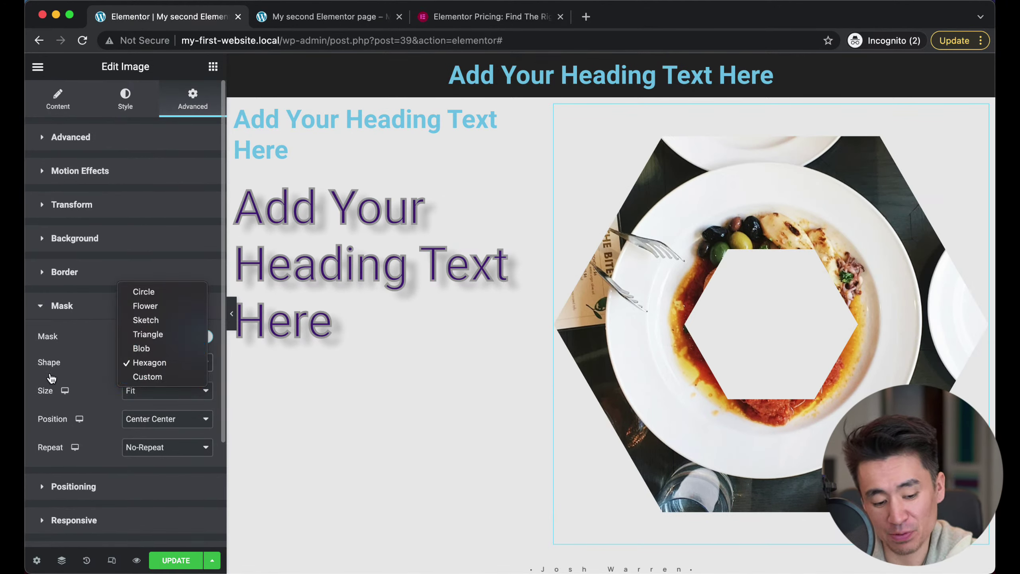
click(166, 362)
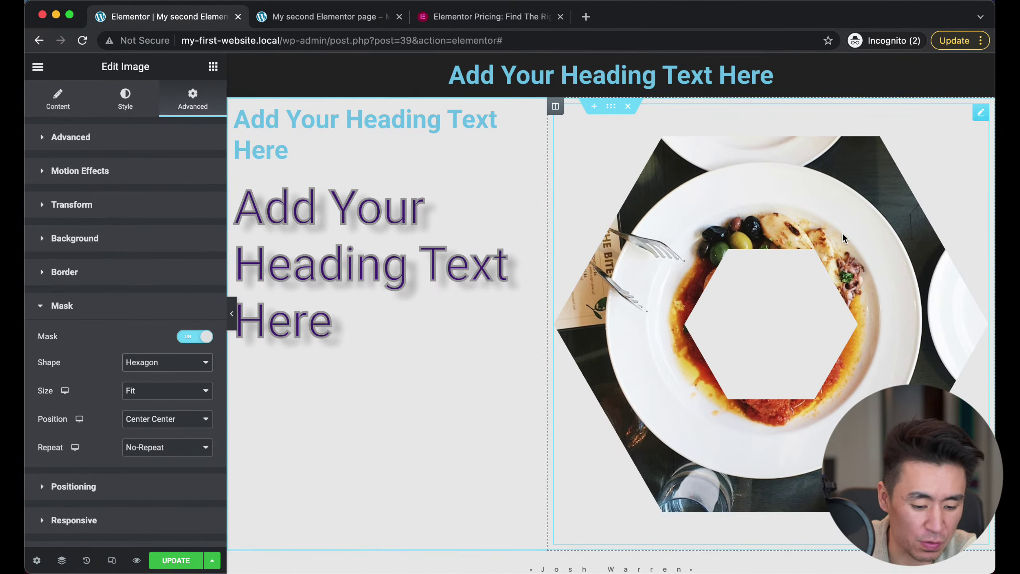
Turn off the mask on the plated dish photo so the full image is used
click(201, 337)
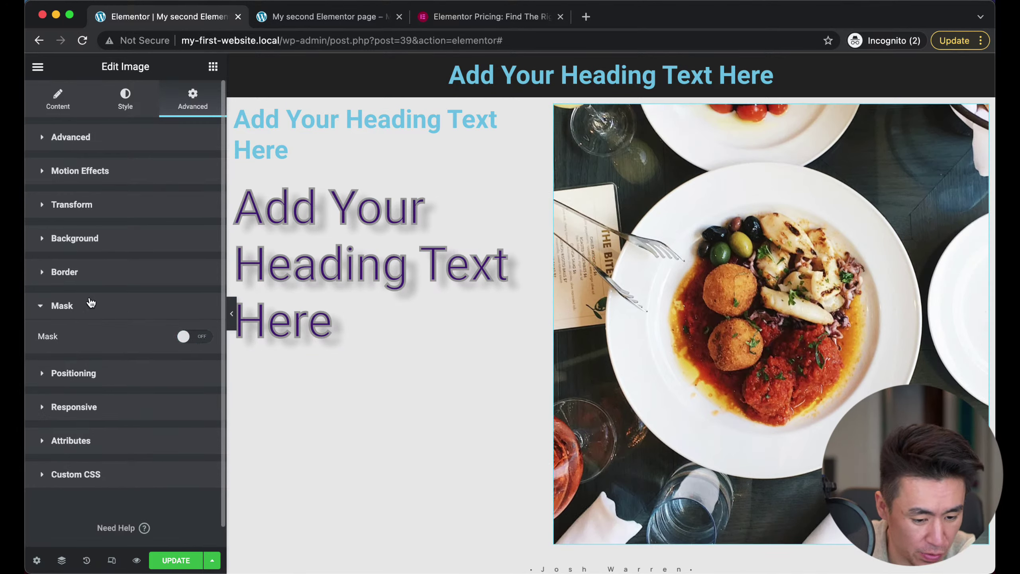
Look through the photo's Transform, Motion Effects and Advanced settings, including the entrance animation, margin and padding options
click(41, 205)
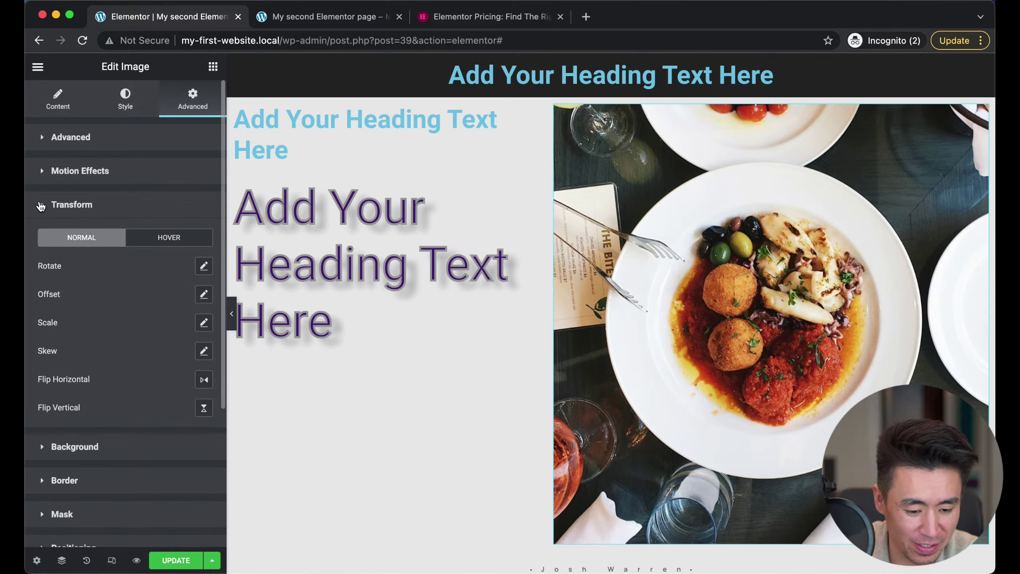
click(40, 205)
click(42, 171)
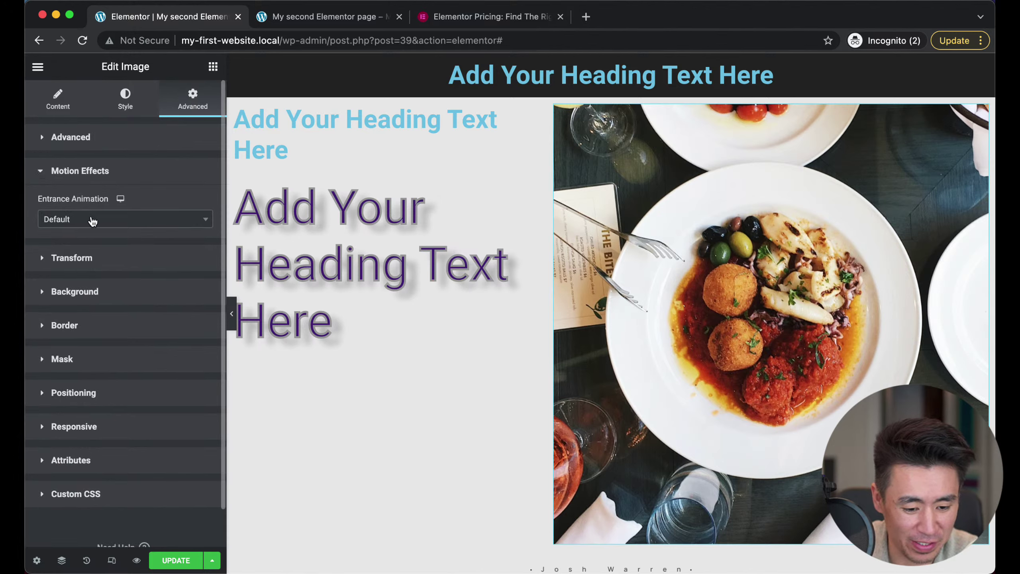
click(92, 221)
click(52, 177)
click(46, 148)
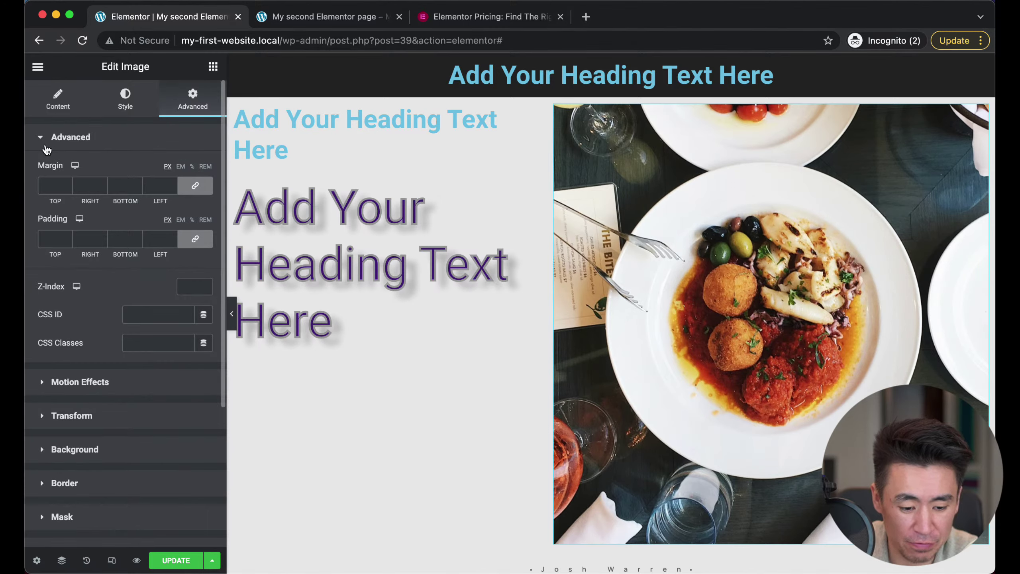
click(46, 147)
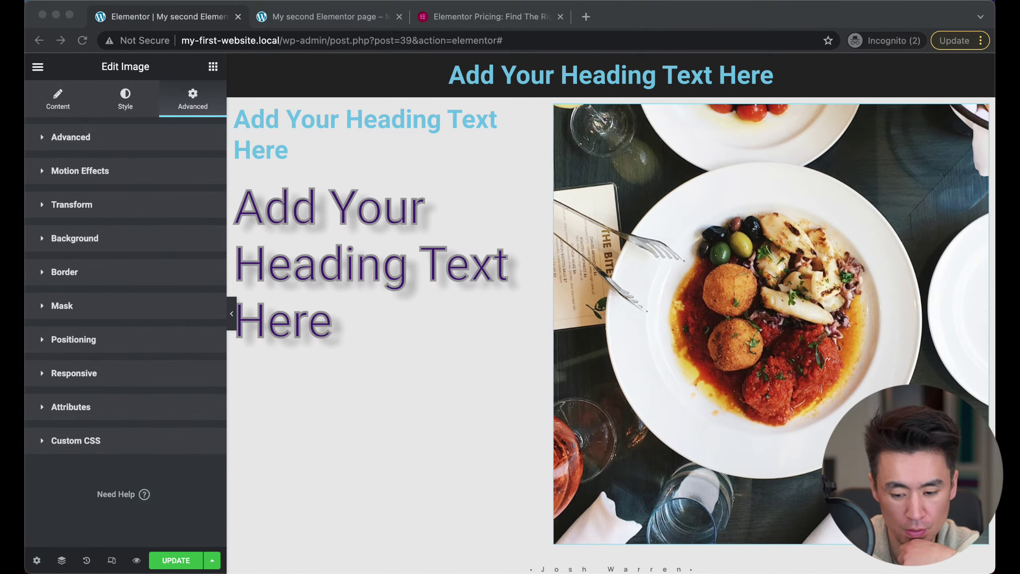
Save the page and exit the Elementor editor to the WordPress list of all pages
click(623, 363)
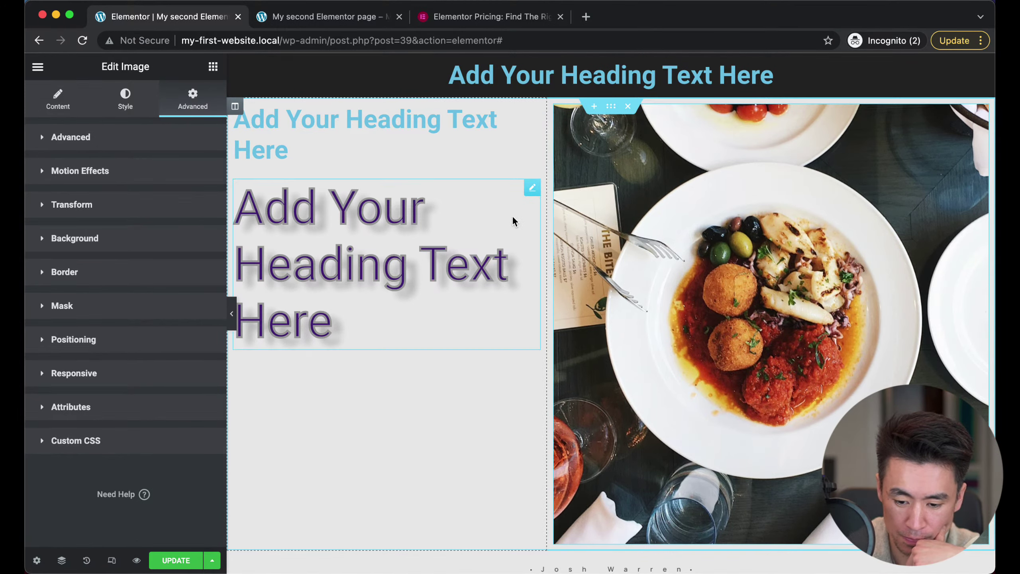
scroll(511, 216, down, 10)
scroll(512, 215, up, 6)
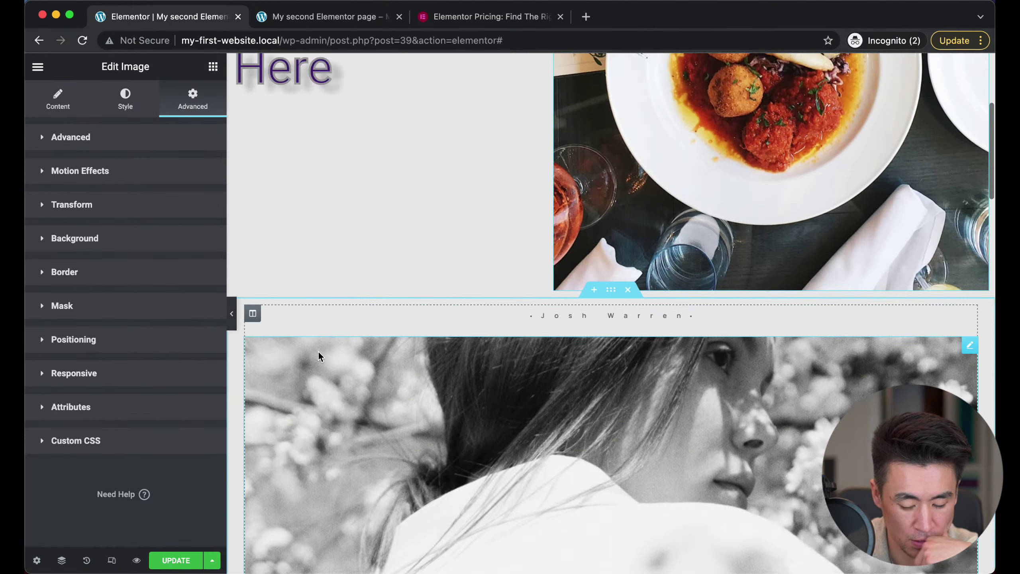
scroll(318, 350, up, 5)
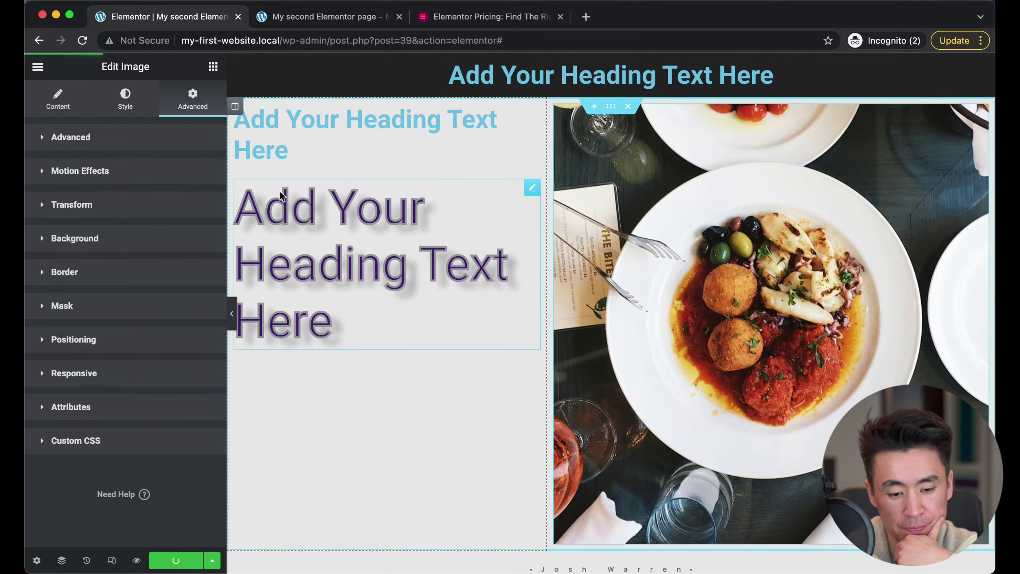
click(39, 68)
click(88, 306)
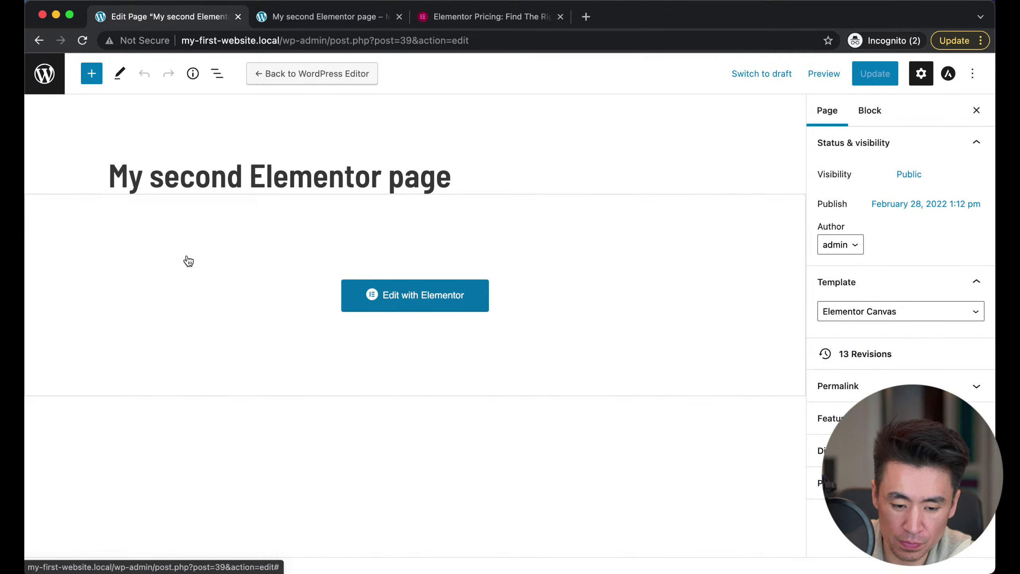
click(44, 74)
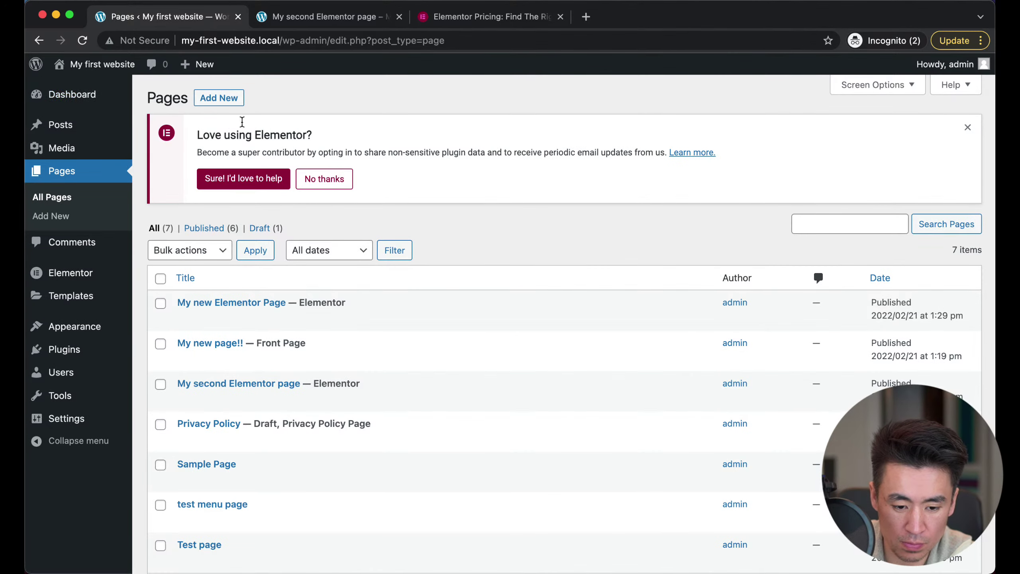
Examine which pages in the list are marked as built with Elementor and which entries the Elementor admin menu offers
scroll(292, 335, down, 3)
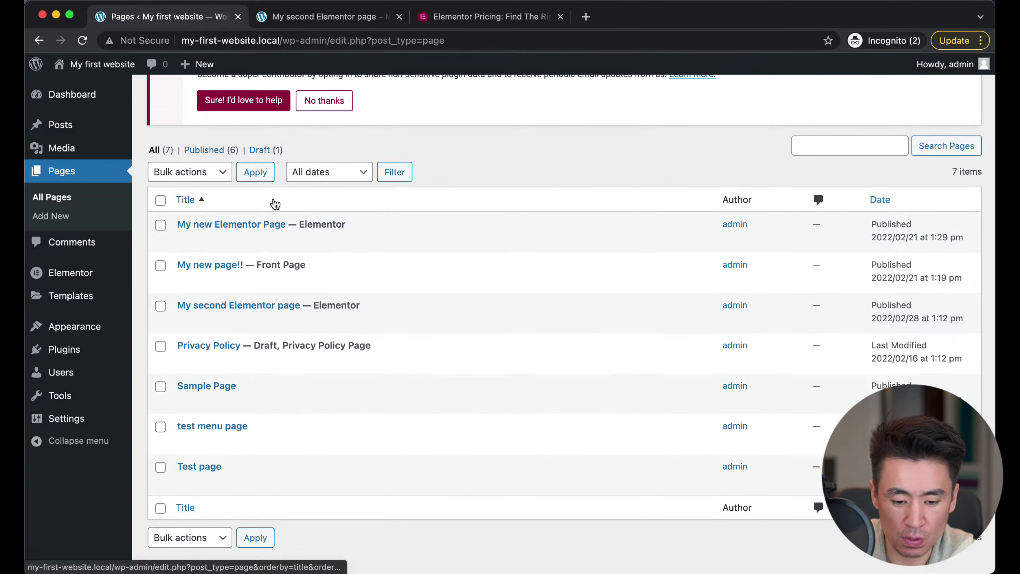
drag(299, 227, 357, 230)
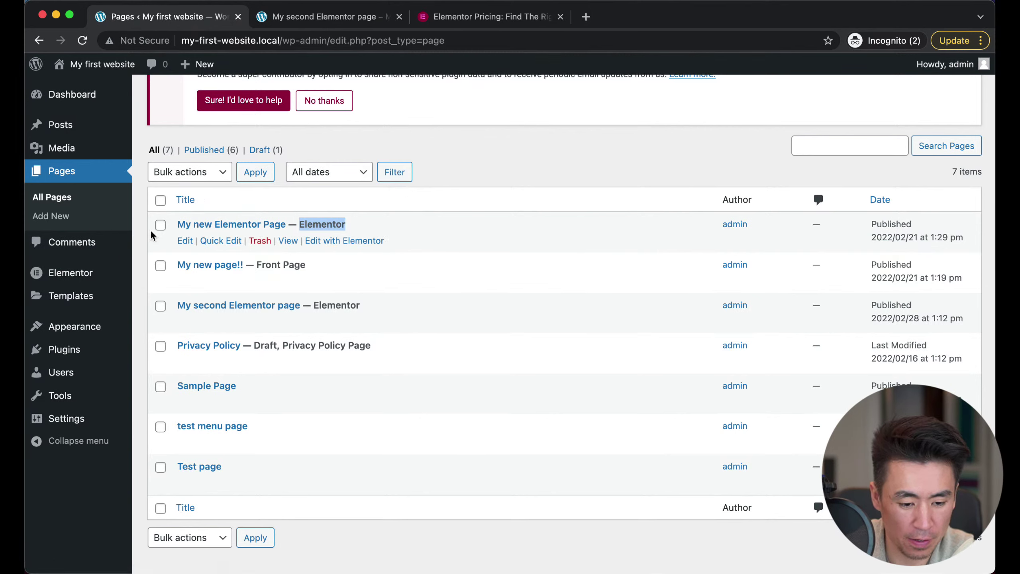
mouse_move(78, 274)
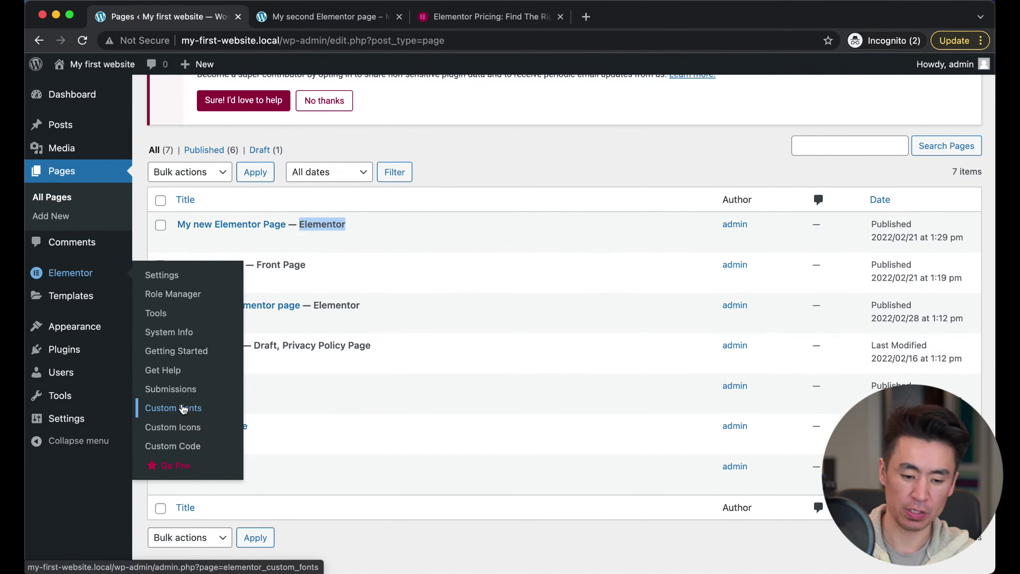
scroll(522, 169, up, 3)
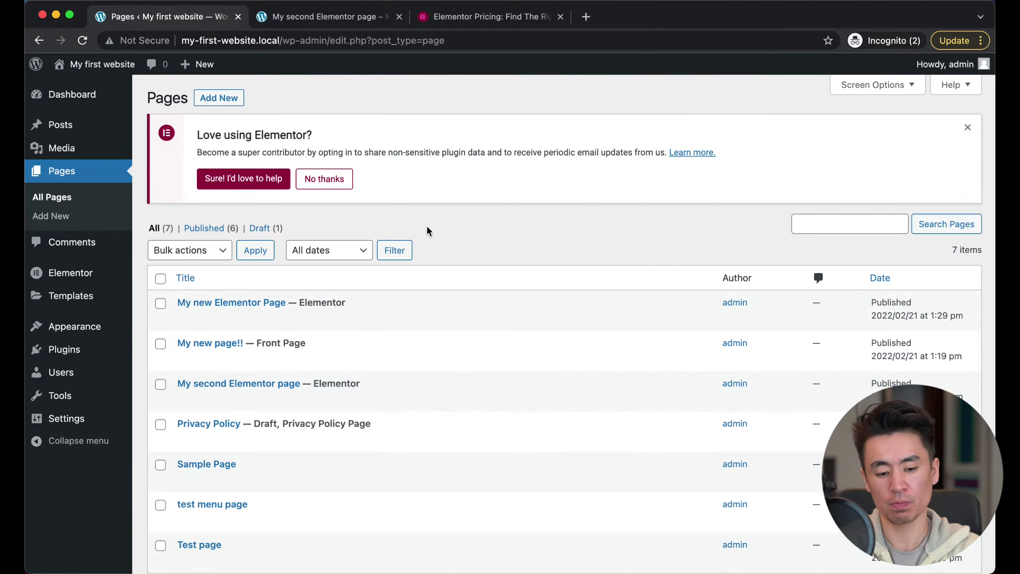
key(super+Tab)
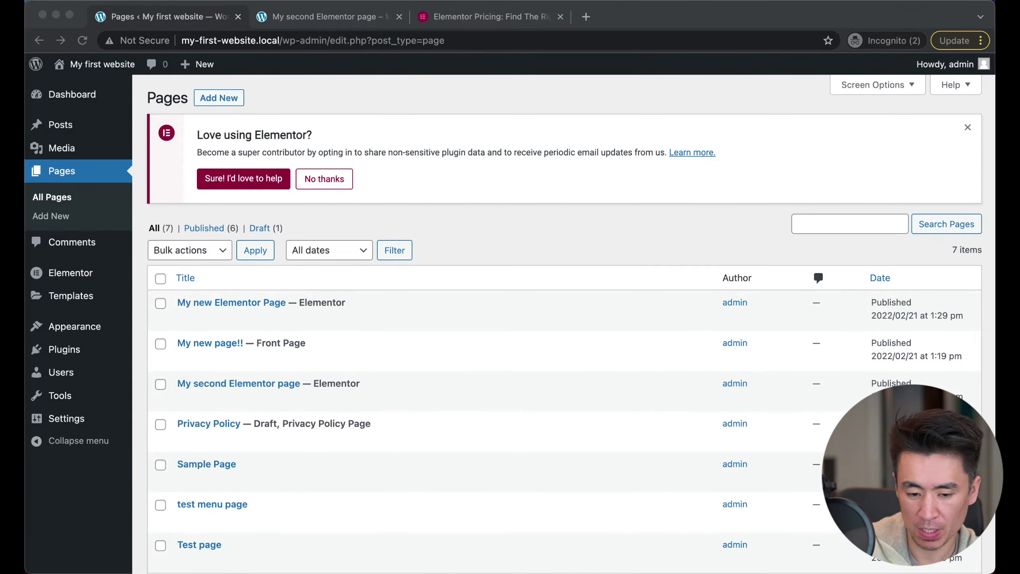